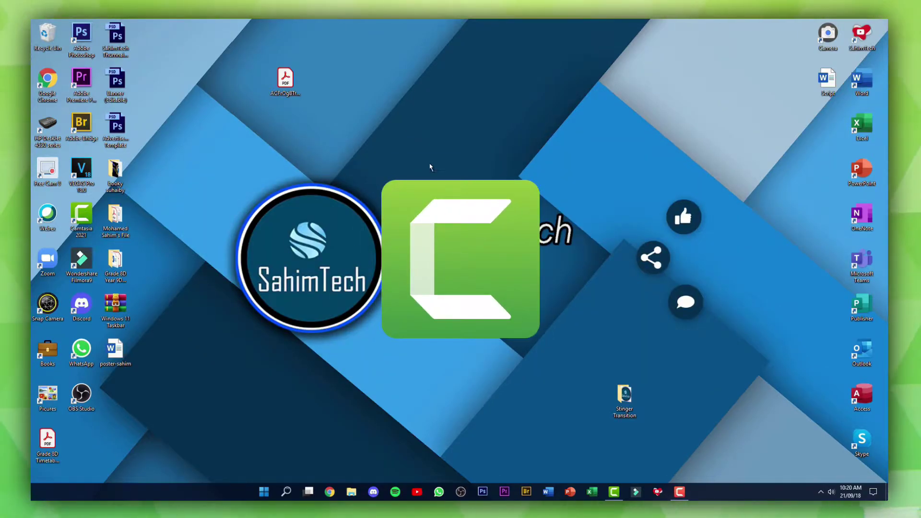
- Set the 1080p project's canvas colour to bright green by pasting a green hex code in Project Settings
click(612, 491)
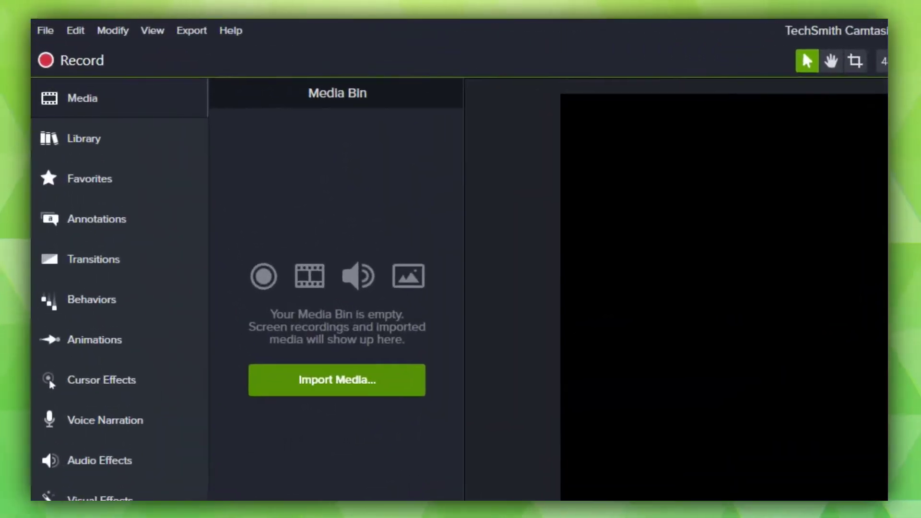
click(33, 31)
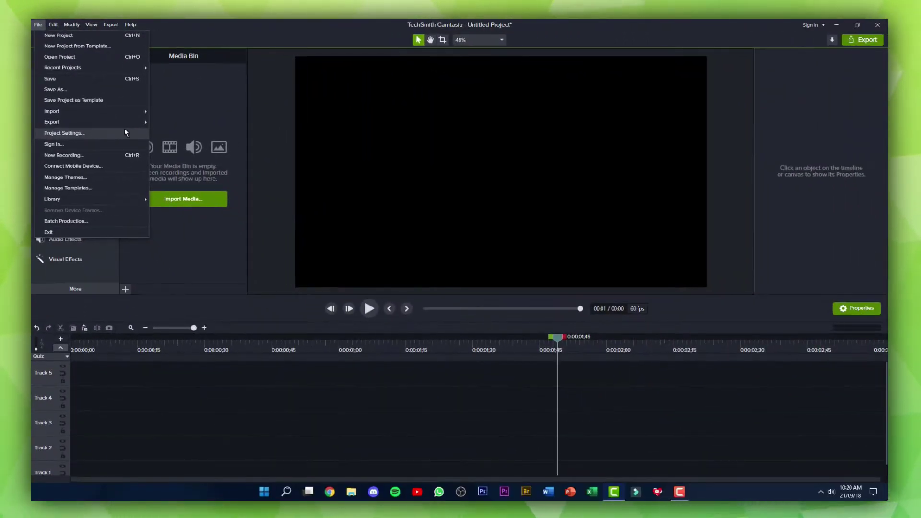
click(240, 277)
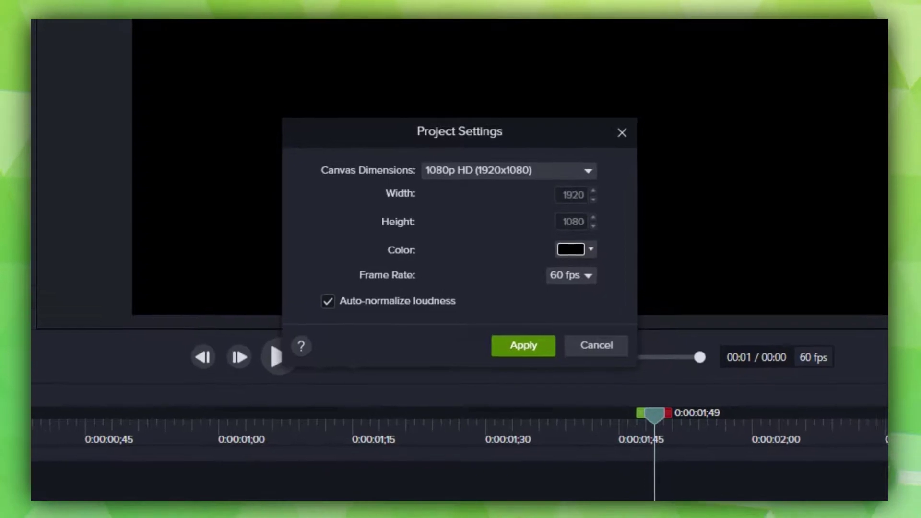
click(583, 252)
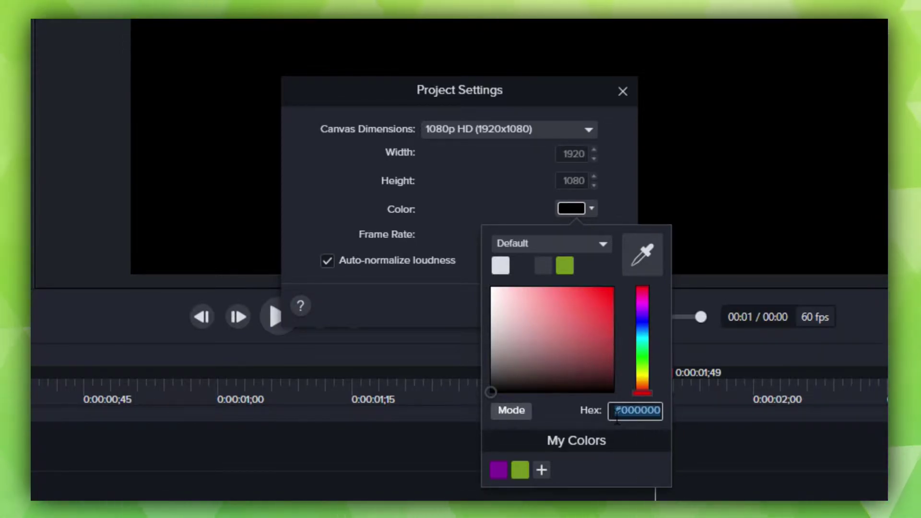
right_click(643, 413)
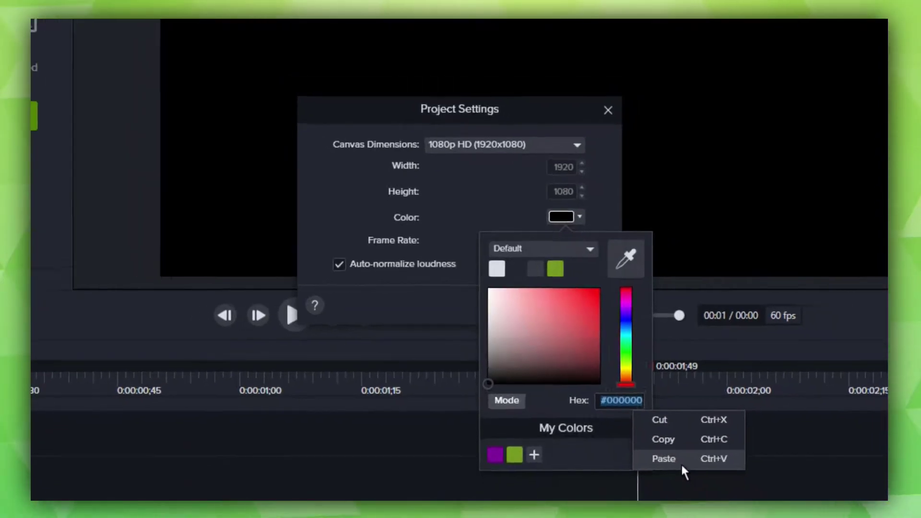
click(684, 474)
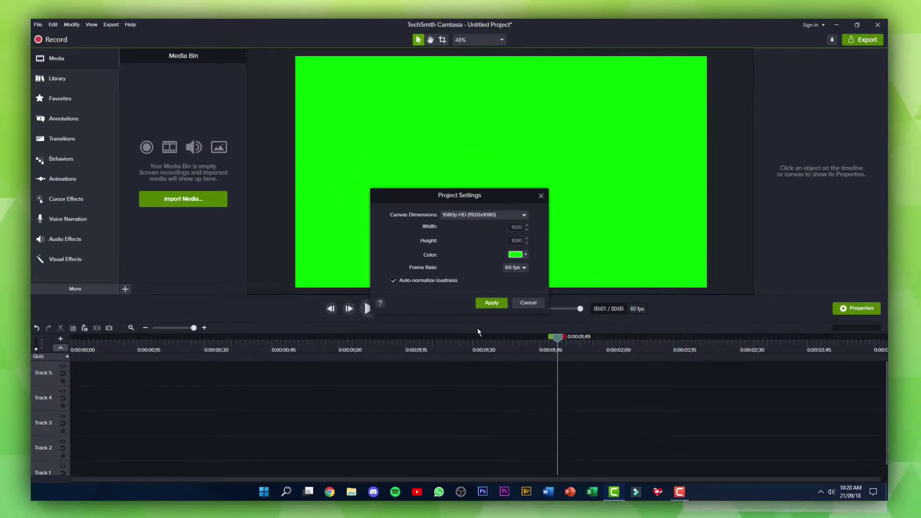
click(496, 305)
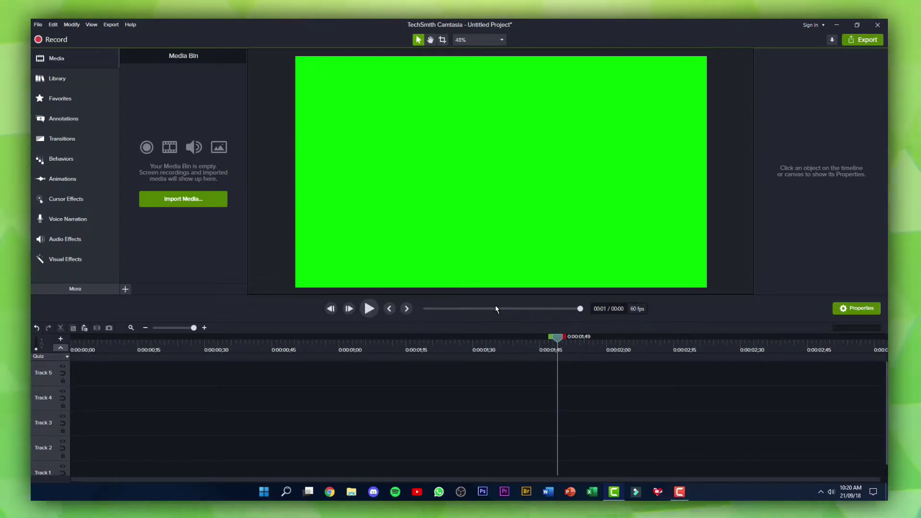
- Import the My Logo' image from the Desktop's Stinger Transition folder into the Media Bin
click(86, 60)
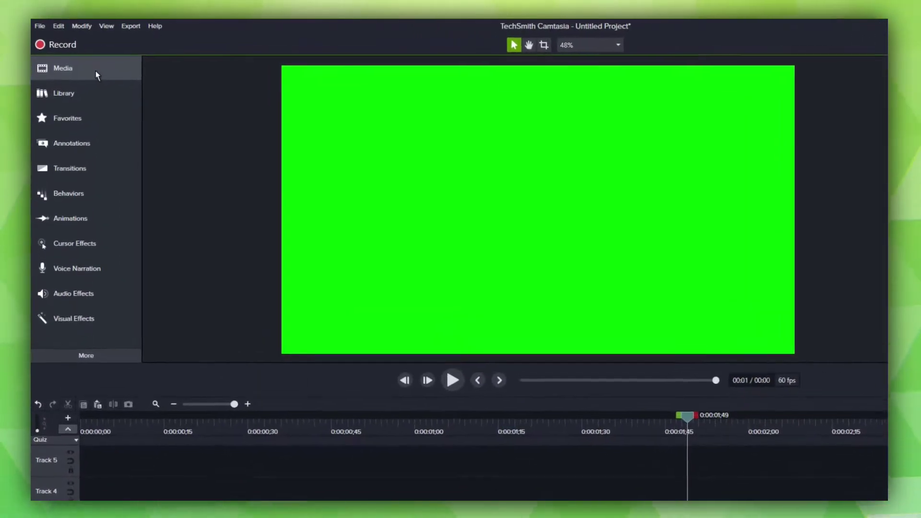
click(84, 61)
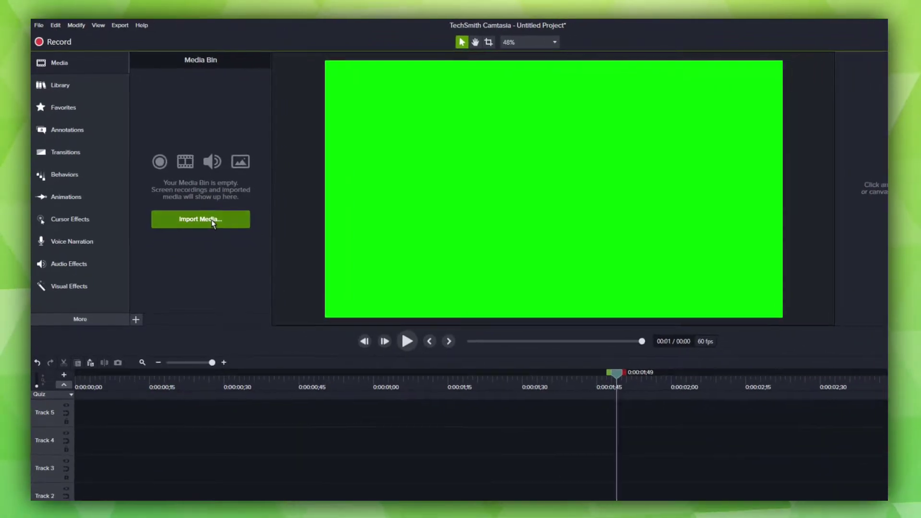
click(305, 279)
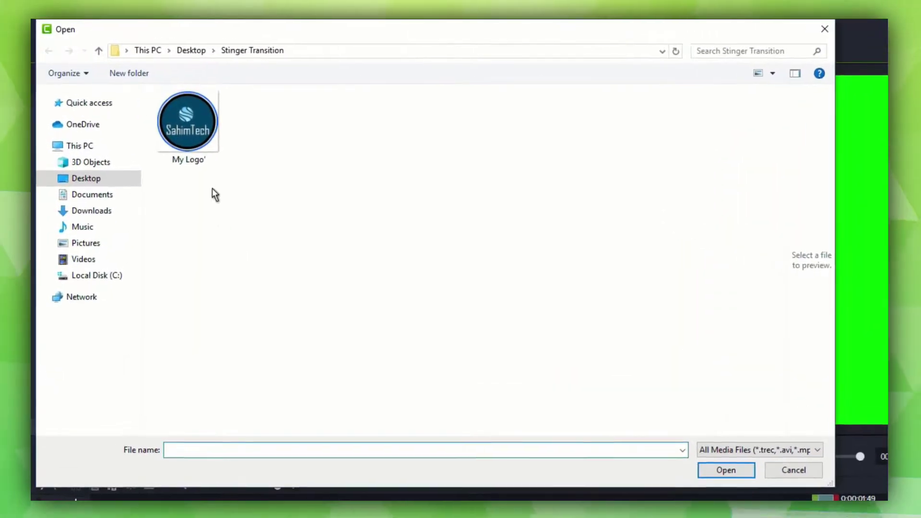
click(189, 126)
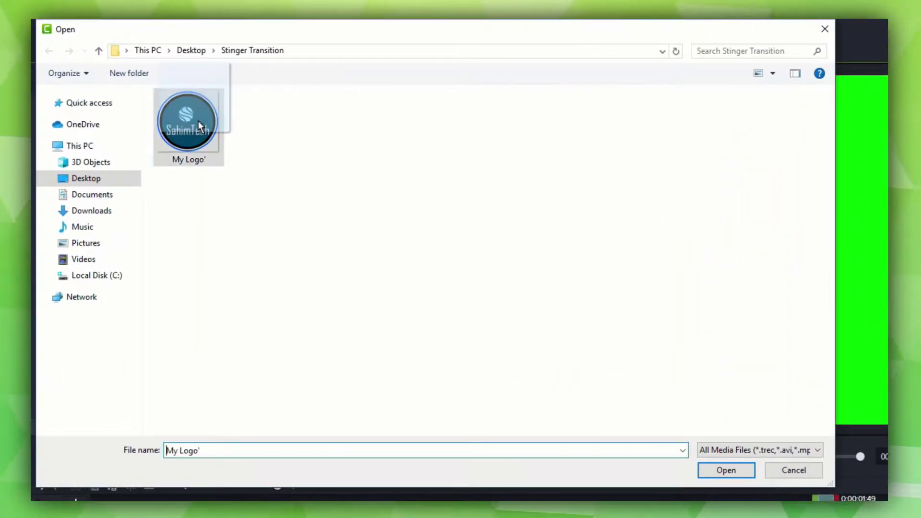
drag(306, 217, 207, 148)
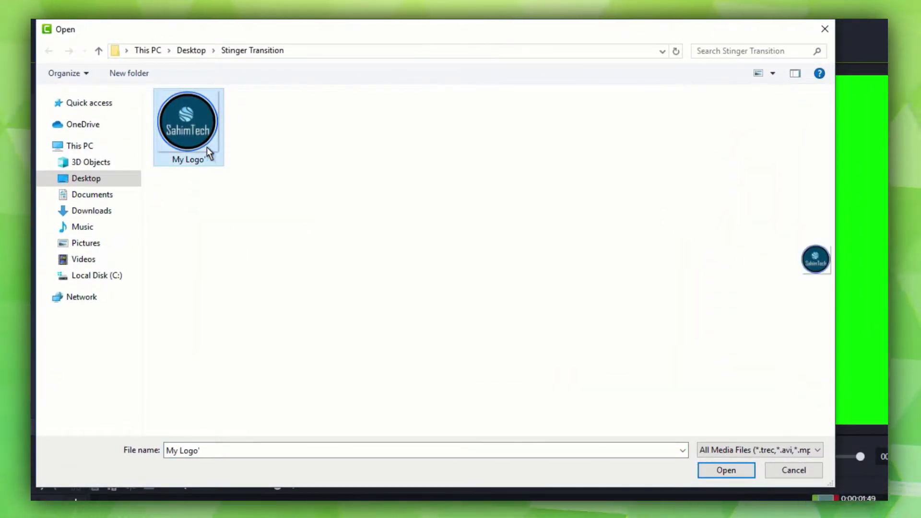
drag(353, 281, 151, 112)
drag(328, 235, 167, 116)
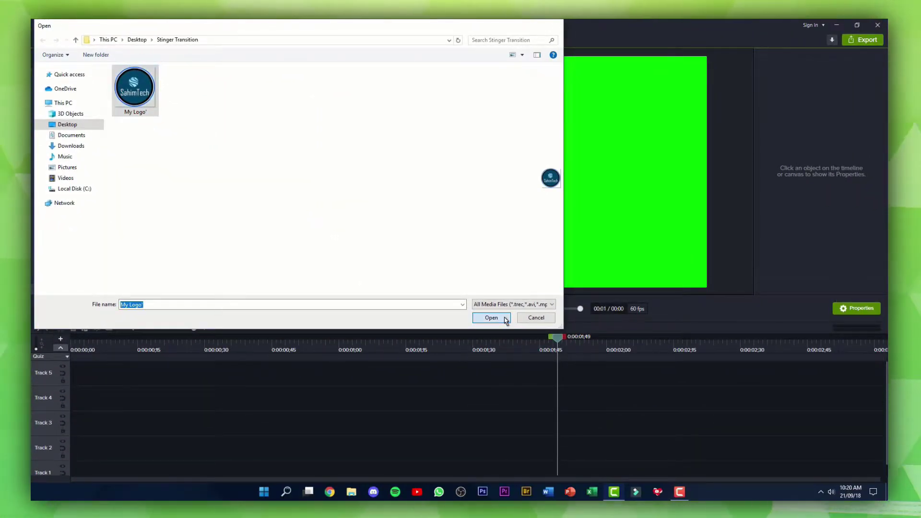
click(491, 319)
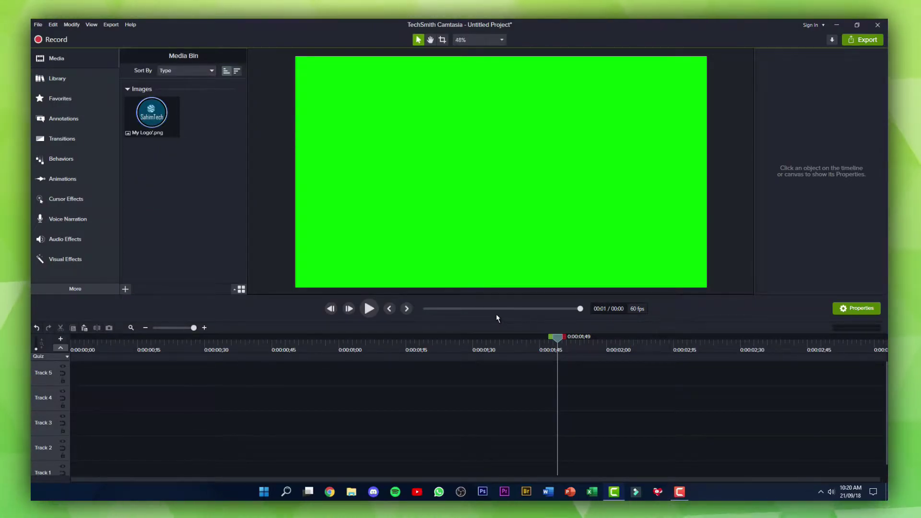
- Place My Logo' on Track 4 and extend its clip to end at the playhead
drag(195, 330, 185, 331)
drag(153, 124, 78, 408)
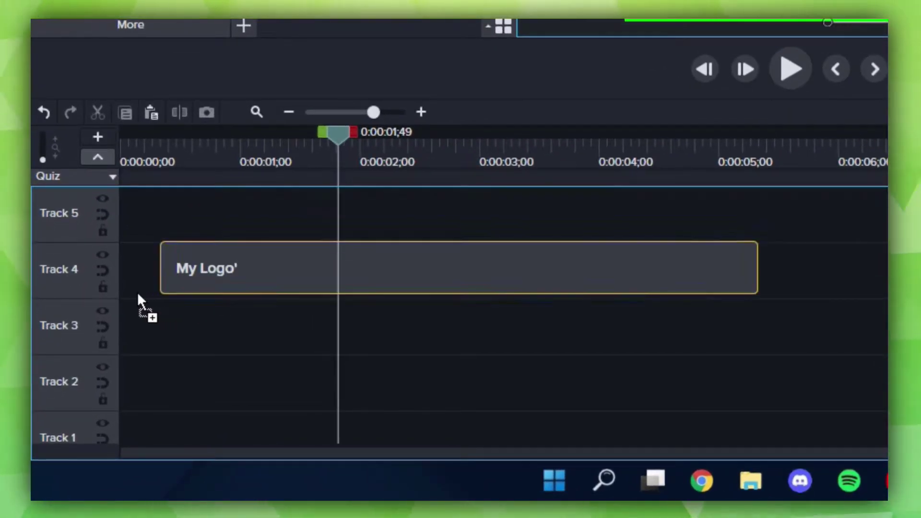
drag(137, 292, 78, 288)
drag(715, 268, 146, 295)
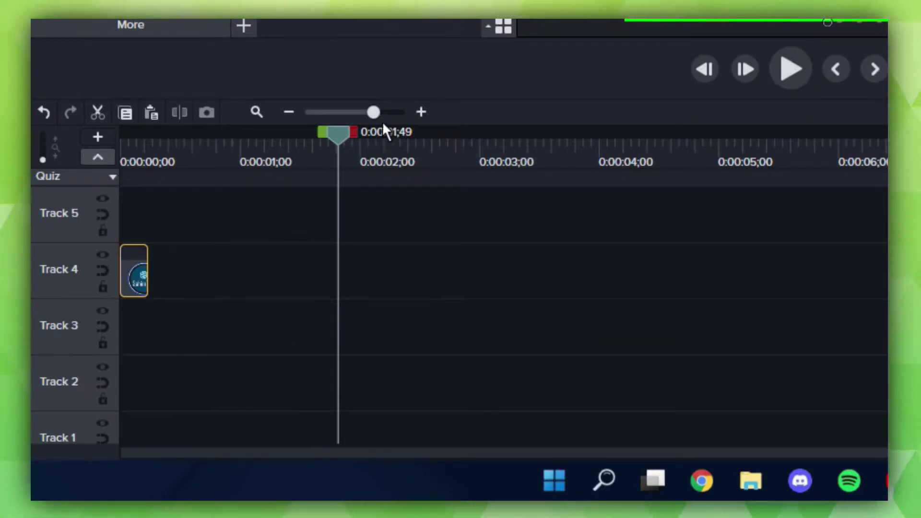
drag(374, 112, 398, 112)
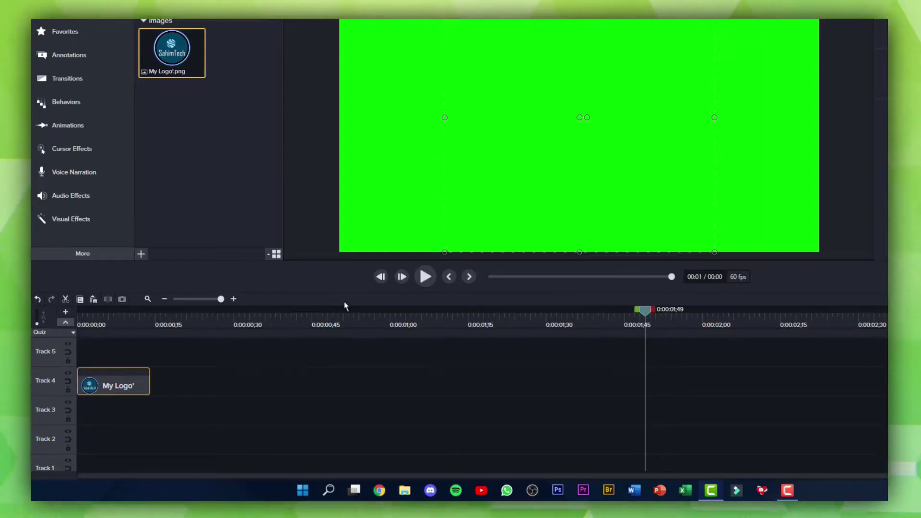
drag(161, 382, 547, 384)
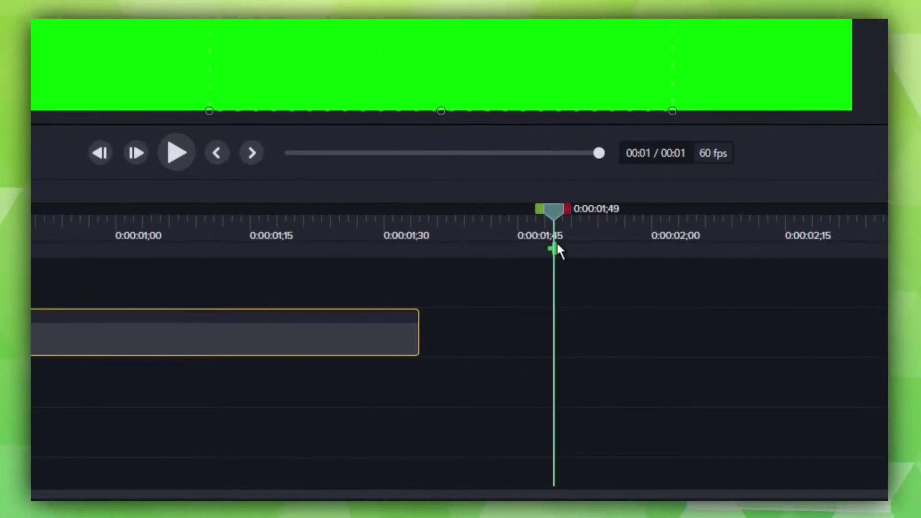
drag(418, 332, 553, 332)
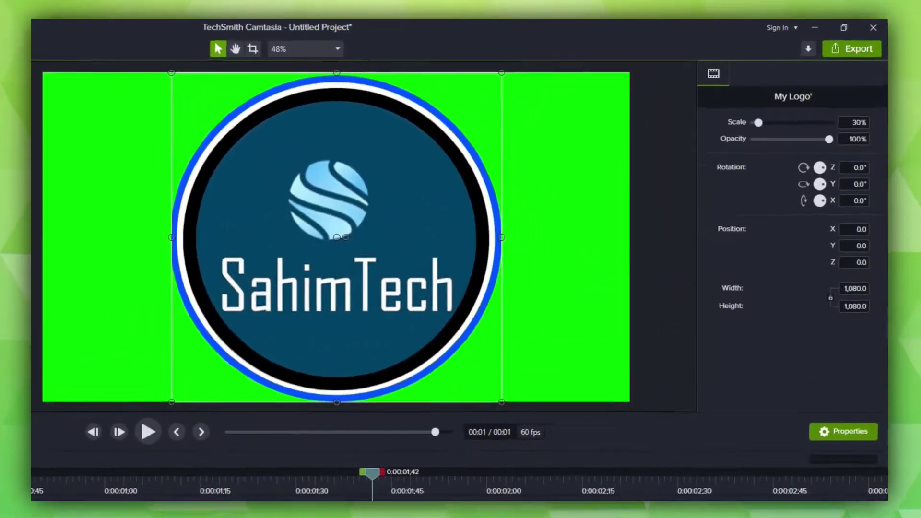
- Rewind the playhead to the start and scale the logo to 10% at the canvas centre
key(ctrl+Home)
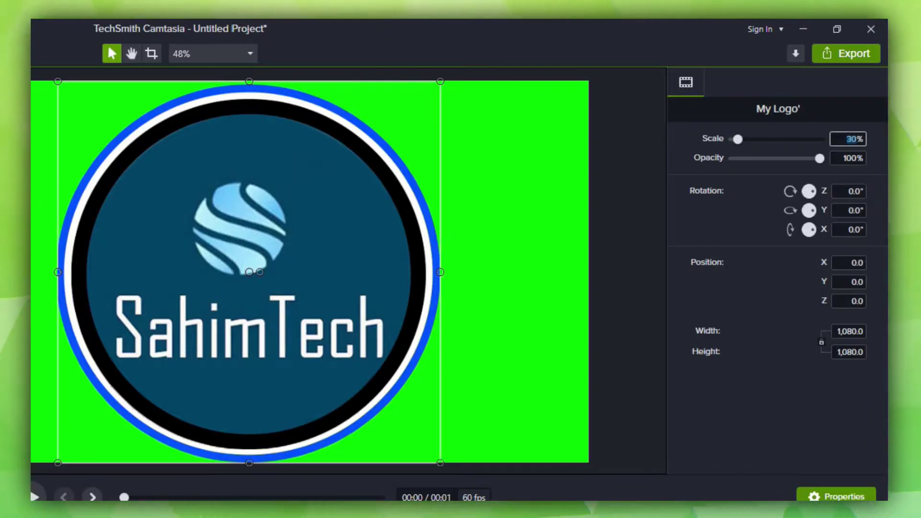
text(0)
key(Return)
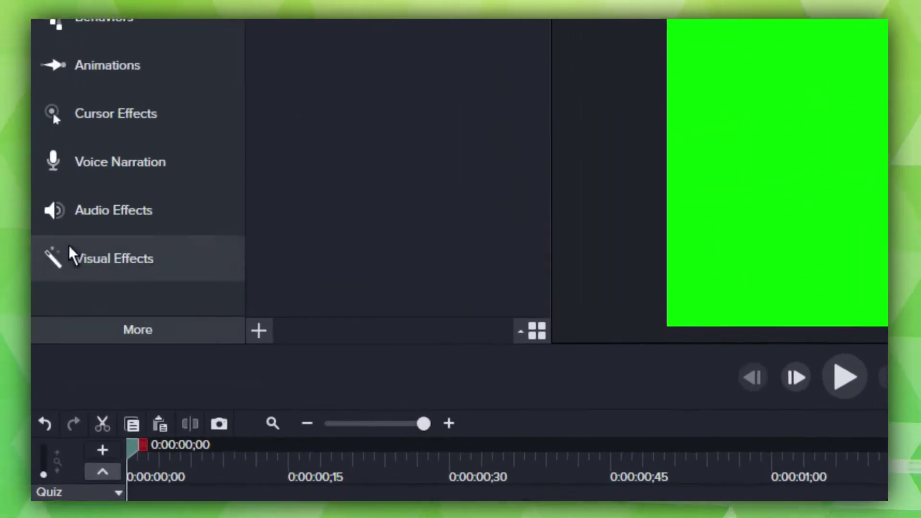
- Add a Drop Shadow to the logo clip with offset 0 and blur 50
click(48, 265)
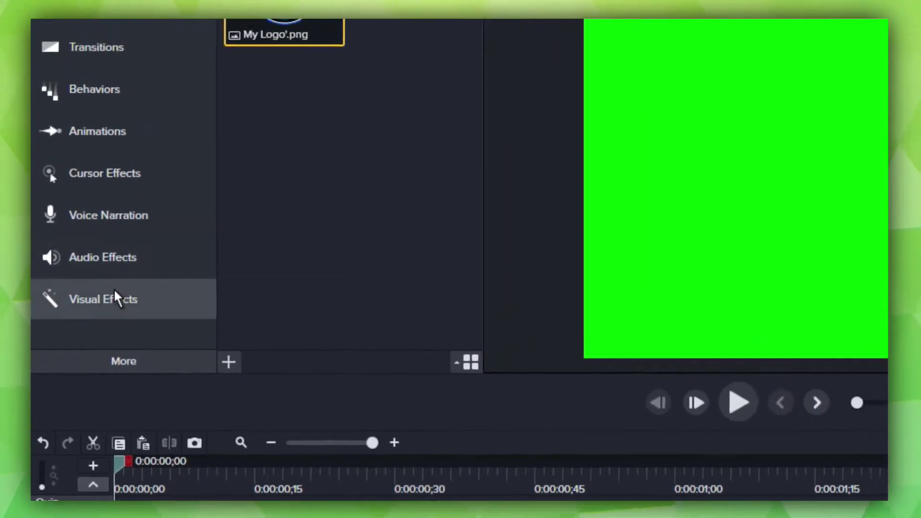
drag(271, 207, 272, 358)
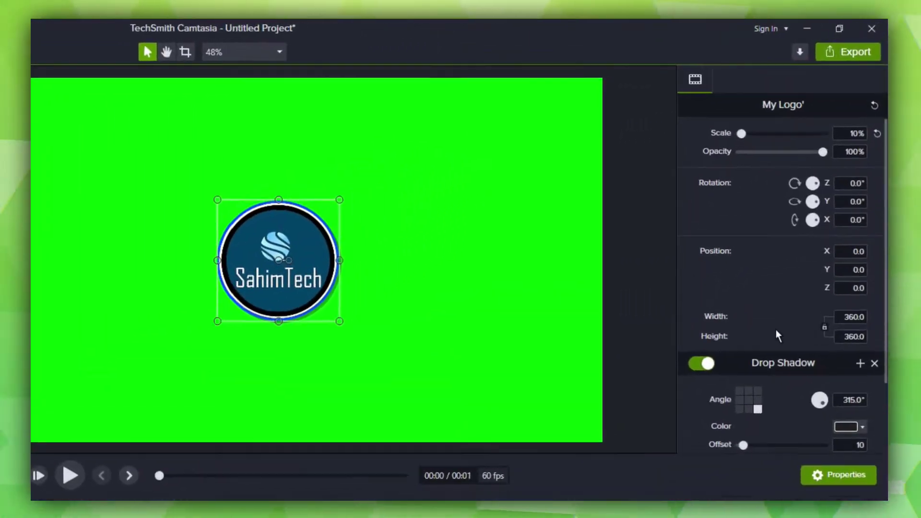
scroll(768, 261, down, 3)
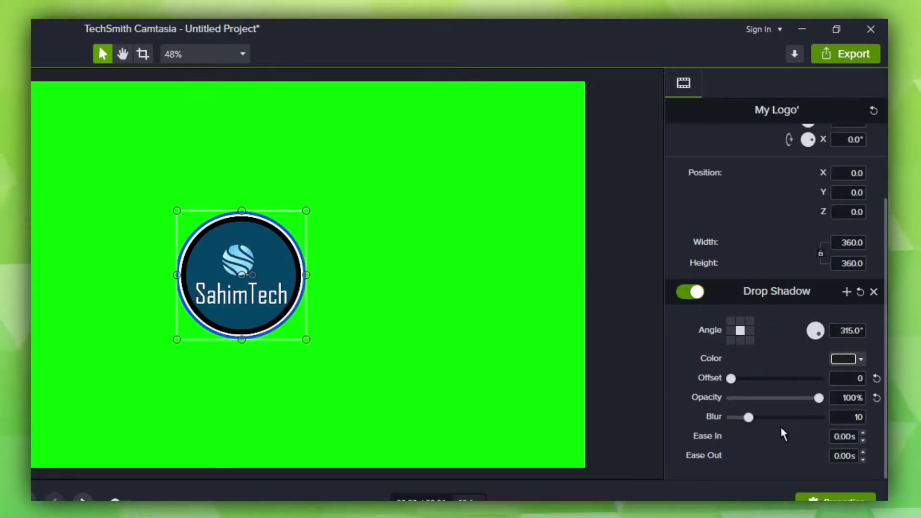
drag(749, 418, 821, 418)
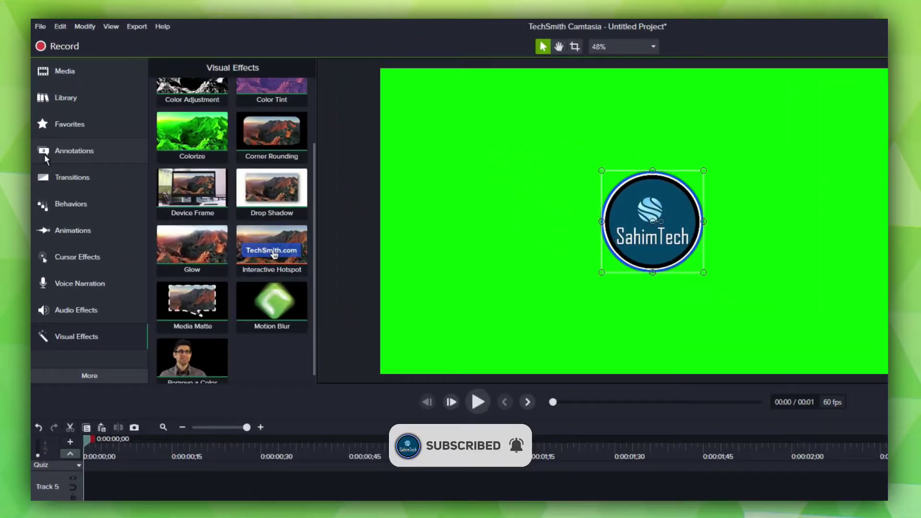
- Drop a white rectangle shape onto Track 5 and trim it to about 2 seconds, matching the logo clip
click(41, 121)
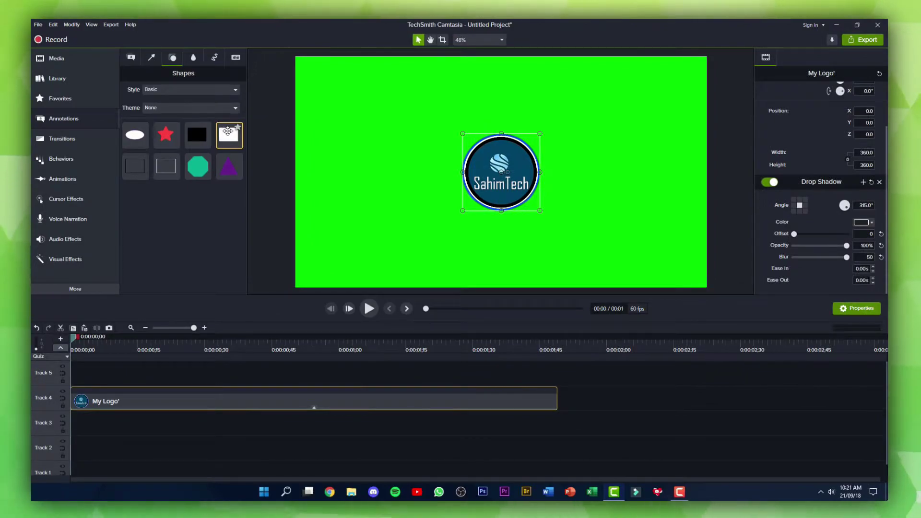
drag(319, 235, 331, 268)
drag(238, 189, 87, 379)
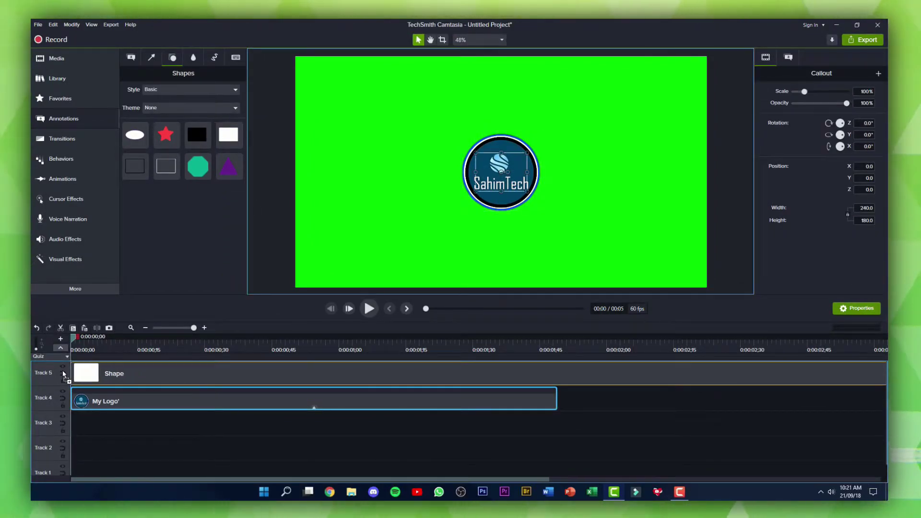
drag(190, 329, 183, 329)
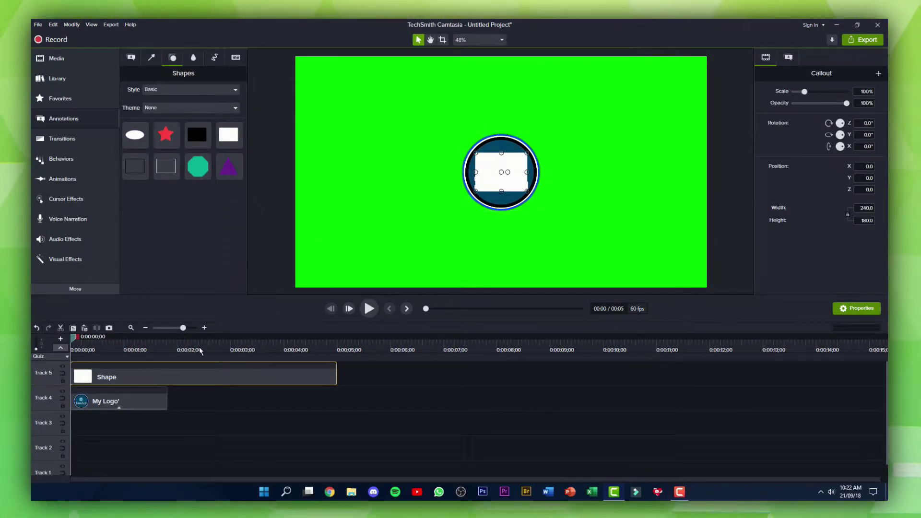
drag(338, 377, 167, 384)
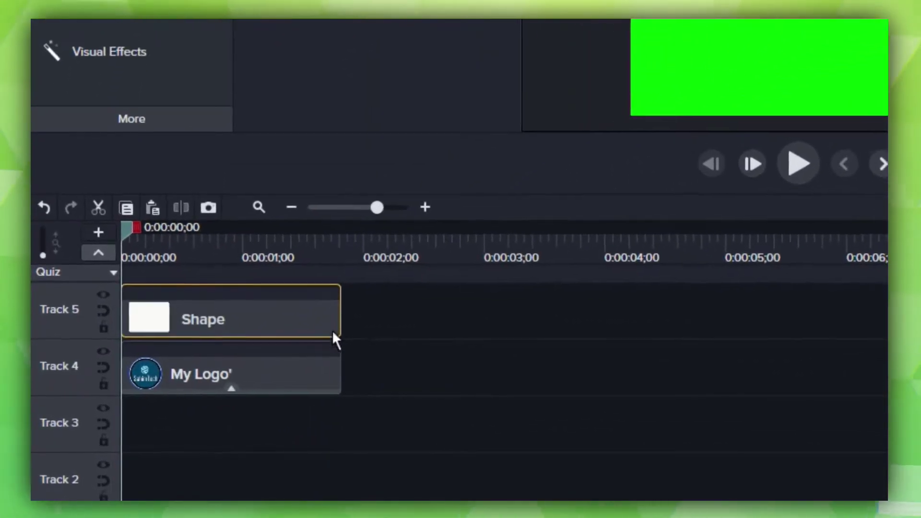
drag(379, 207, 403, 206)
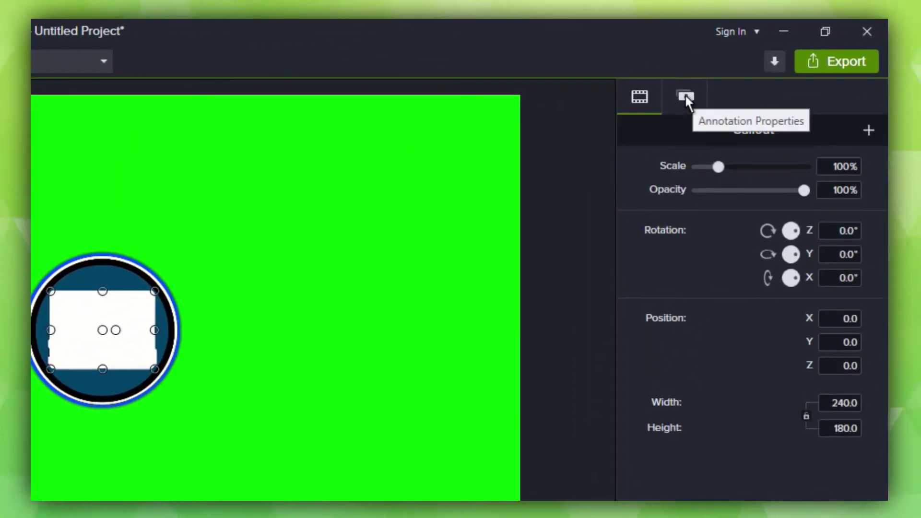
- Change the rectangle's fill colour to blue #0071A0 in Annotation Properties
click(686, 96)
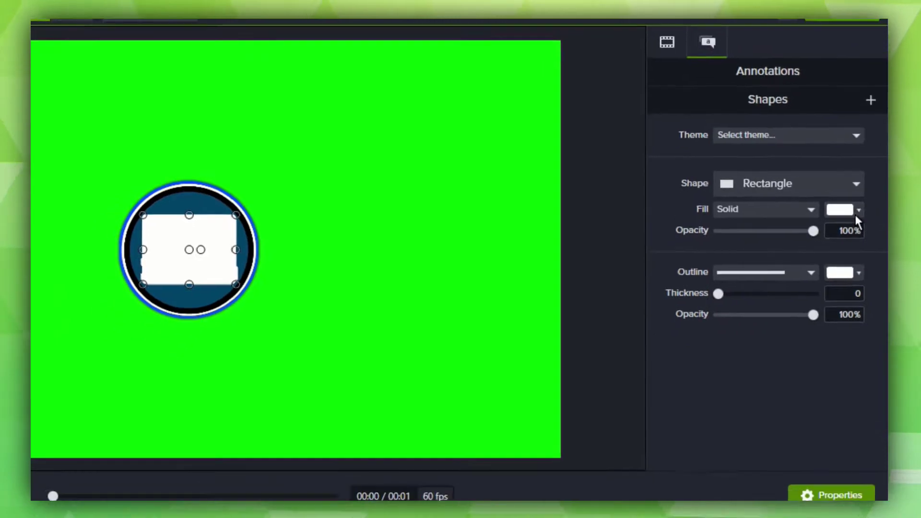
click(855, 286)
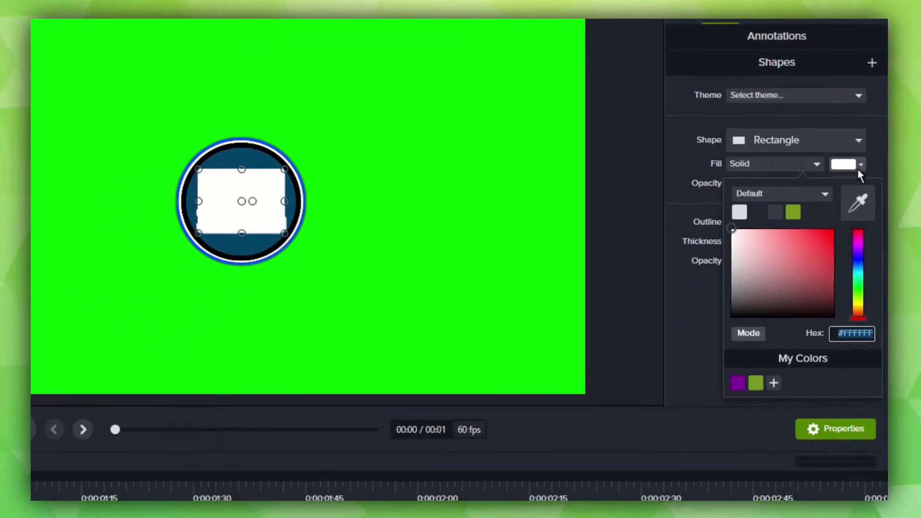
drag(858, 319, 869, 269)
drag(810, 255, 839, 262)
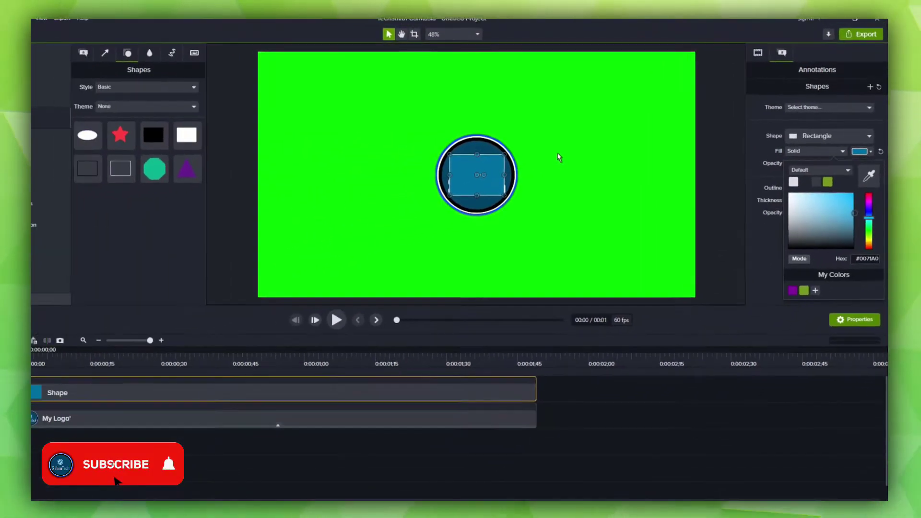
key(ctrl+minus)
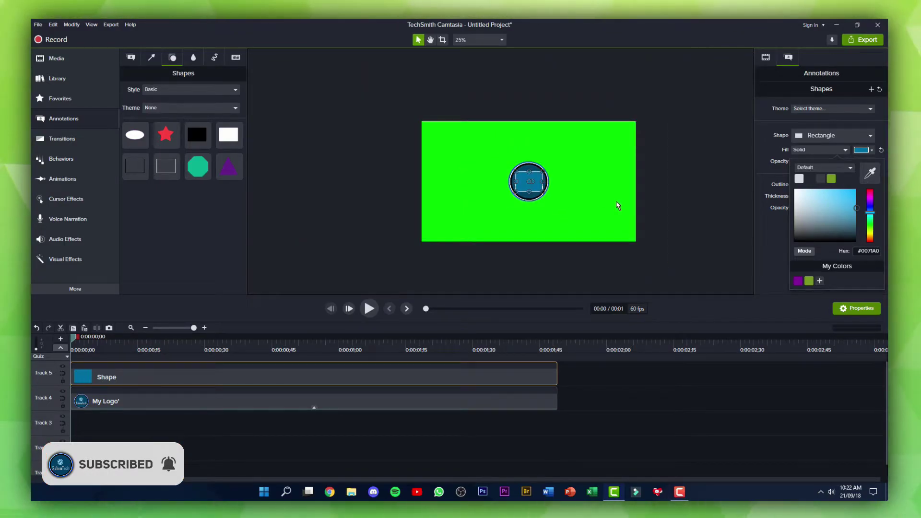
- Enlarge the blue rectangle far beyond the frame to about 4,056 × 3,046, centred over it
click(710, 193)
click(538, 179)
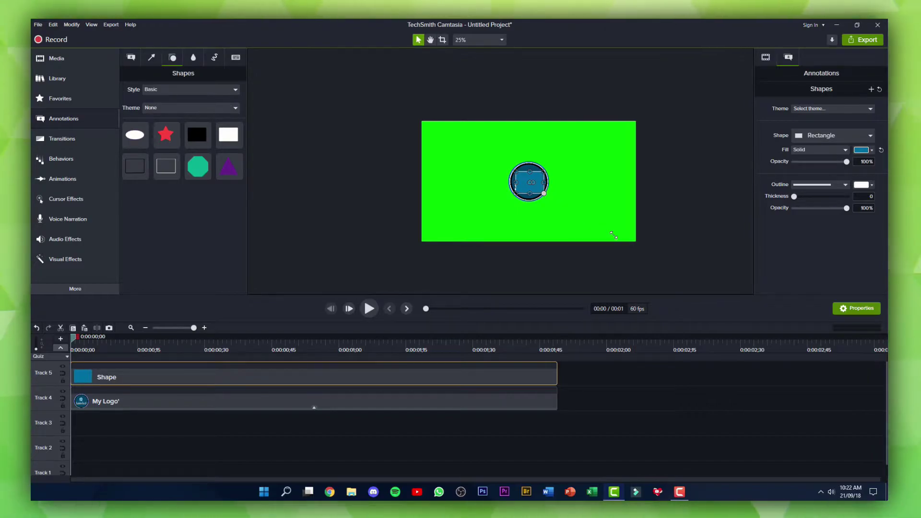
drag(542, 191, 715, 298)
scroll(612, 182, down, 3)
drag(655, 229, 723, 271)
drag(758, 338, 639, 247)
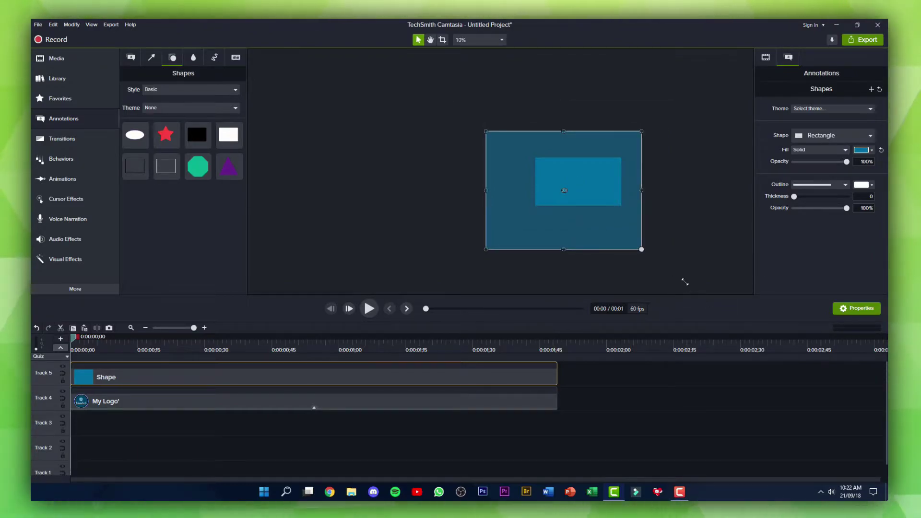
drag(685, 282, 678, 289)
drag(619, 207, 621, 210)
drag(670, 267, 669, 250)
drag(646, 224, 646, 225)
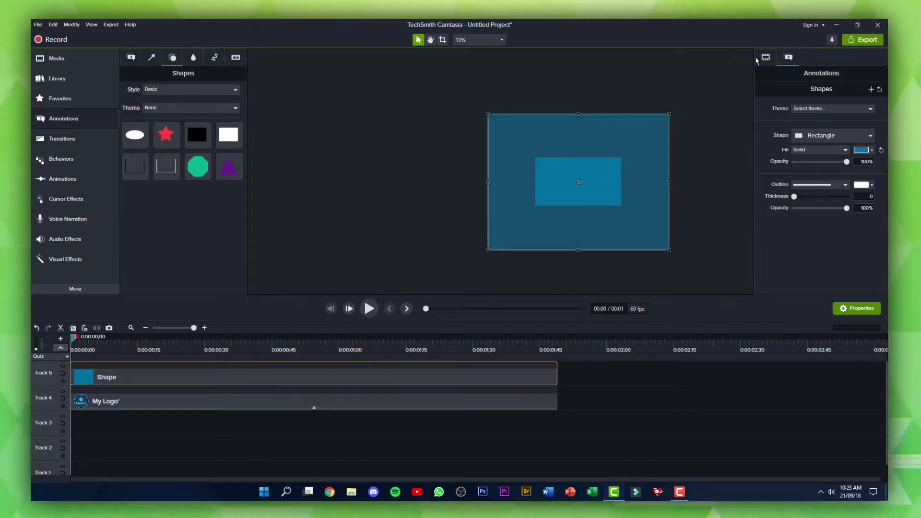
- Rotate the rectangle to -38.7° on the Z axis in Visual Properties
click(769, 59)
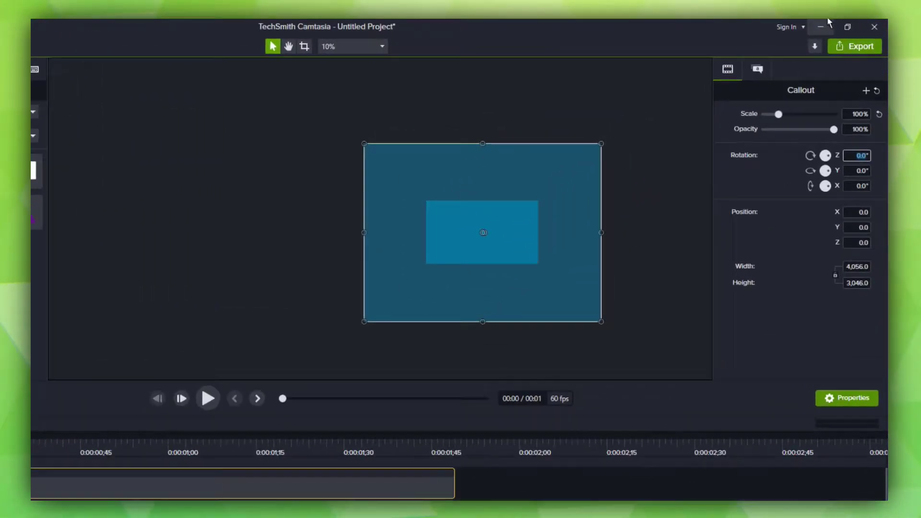
text(-3)
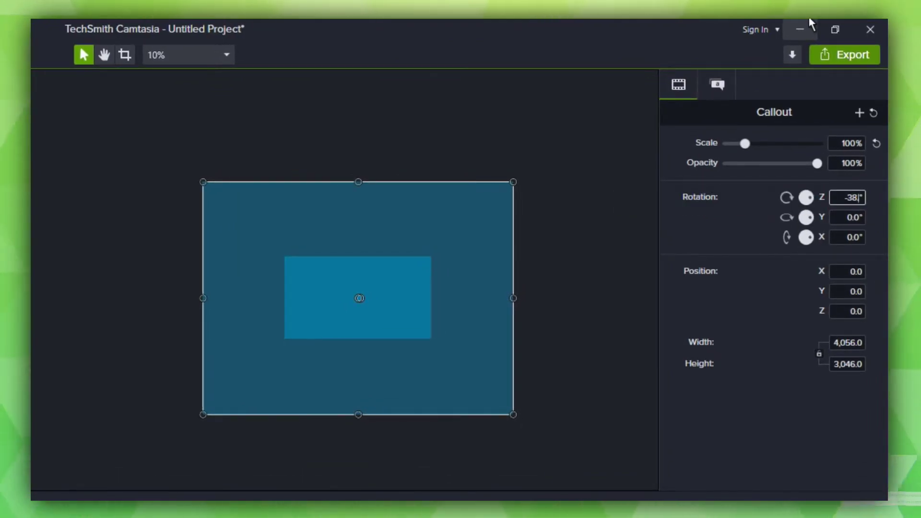
text(8.7)
key(Return)
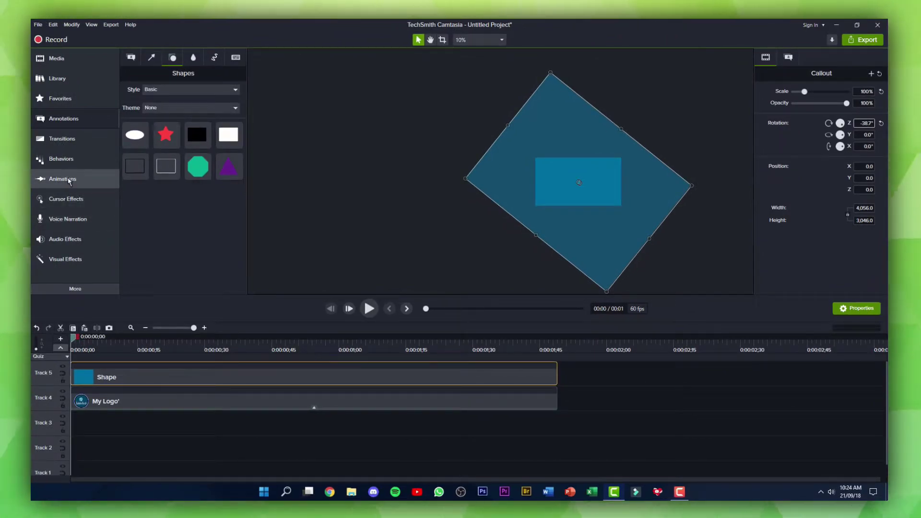
- Move the rectangle to position −1,929.3, −1,752.7, mostly off-frame at the lower left
drag(650, 176, 533, 206)
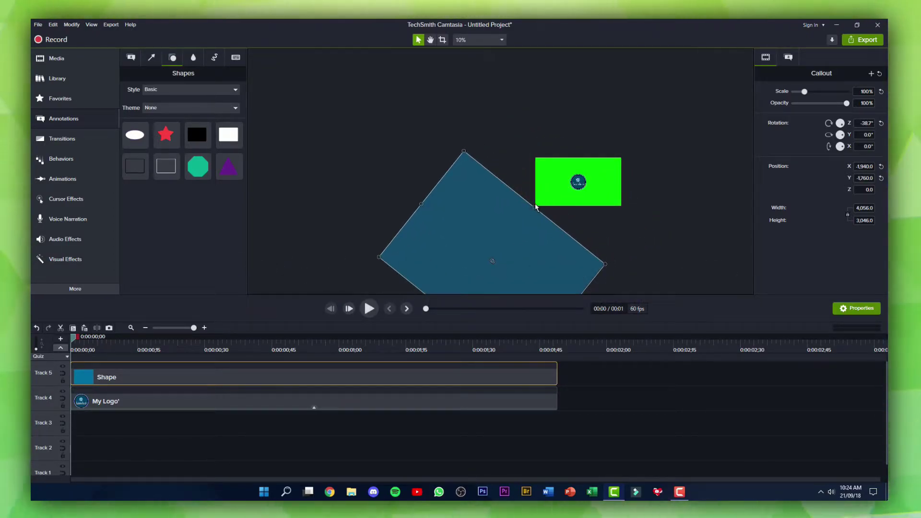
scroll(534, 207, up, 6)
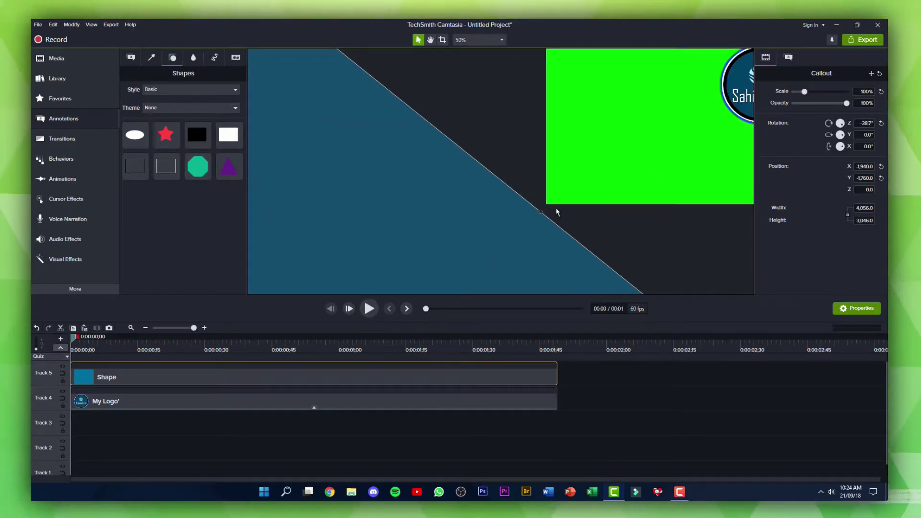
drag(482, 252, 491, 245)
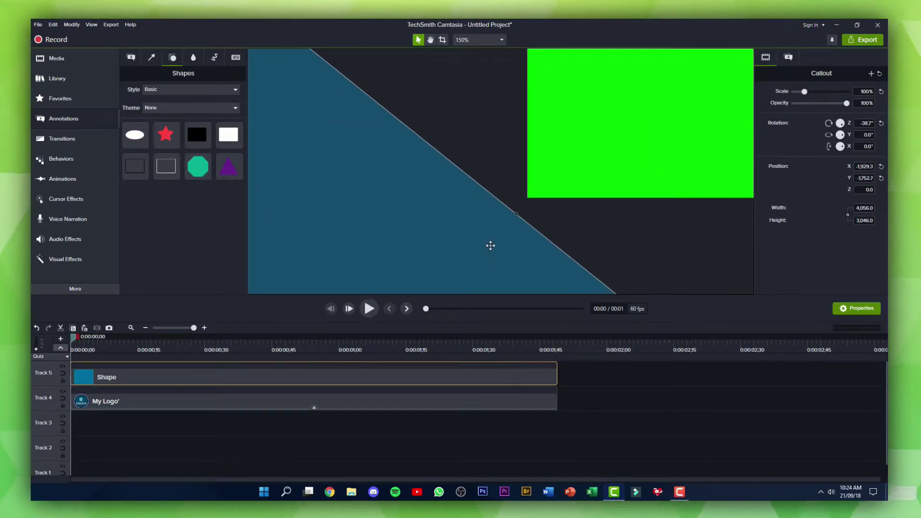
scroll(599, 195, down, 5)
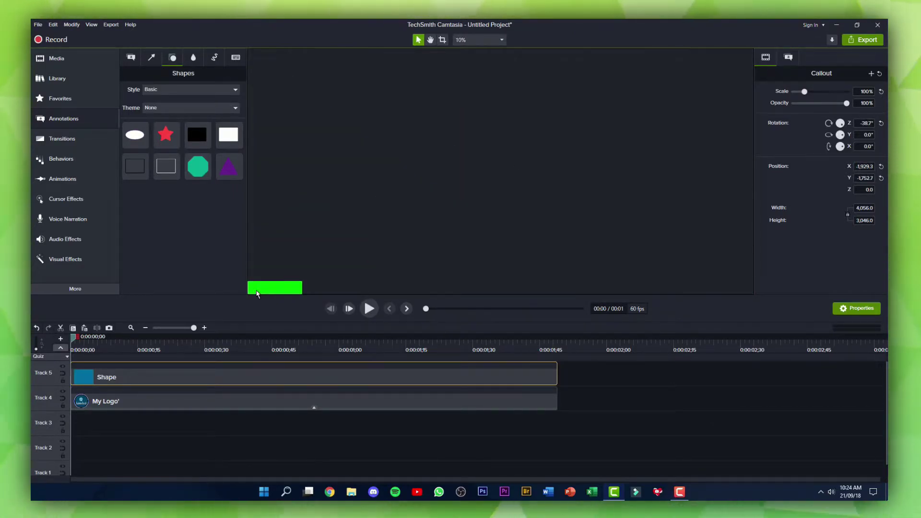
scroll(574, 166, up, 2)
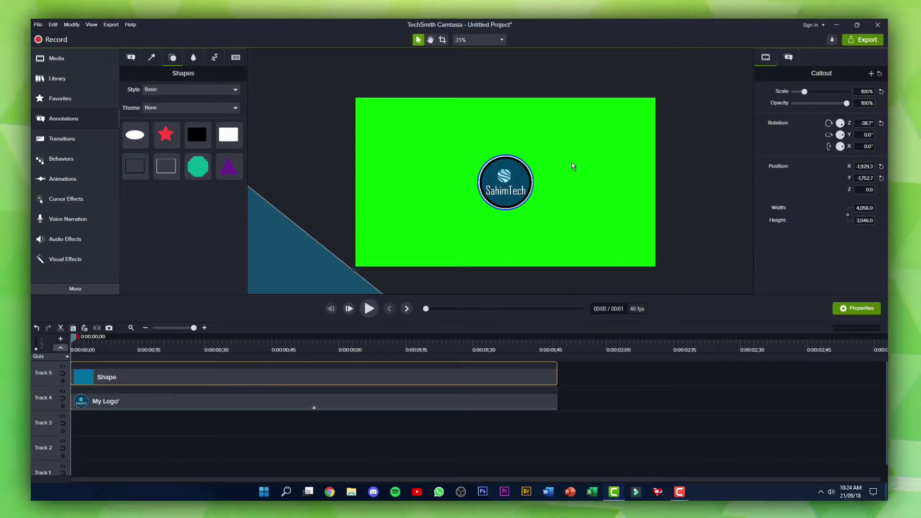
- Add a Custom animation to the Shape clip and stretch it to near the clip's end
click(79, 180)
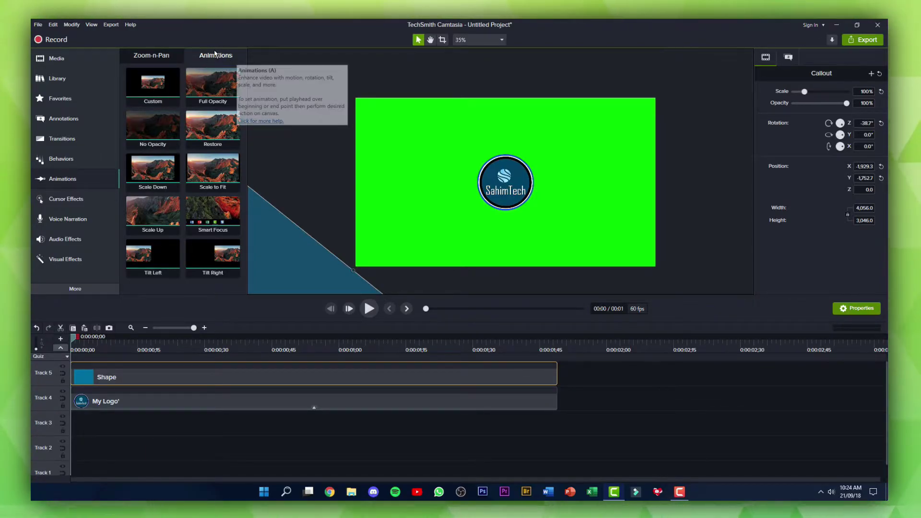
drag(159, 80, 124, 375)
click(340, 377)
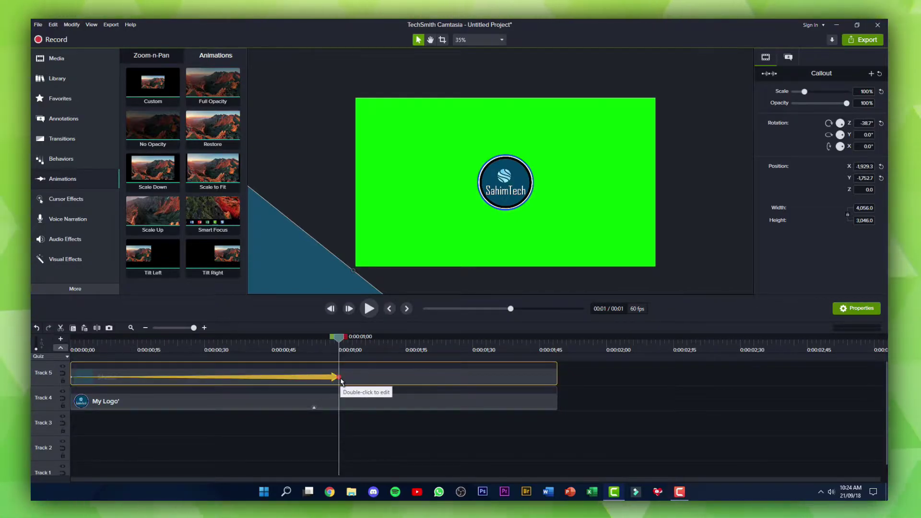
drag(383, 378, 550, 391)
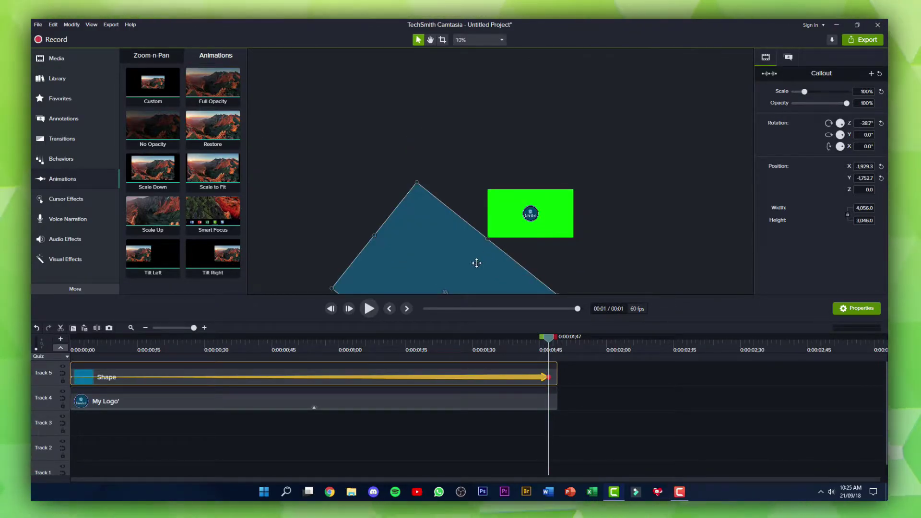
- At the animation's end, move the rectangle past the upper right to 1,923.3, 1,737.3, then rewind the playhead
drag(446, 273, 614, 118)
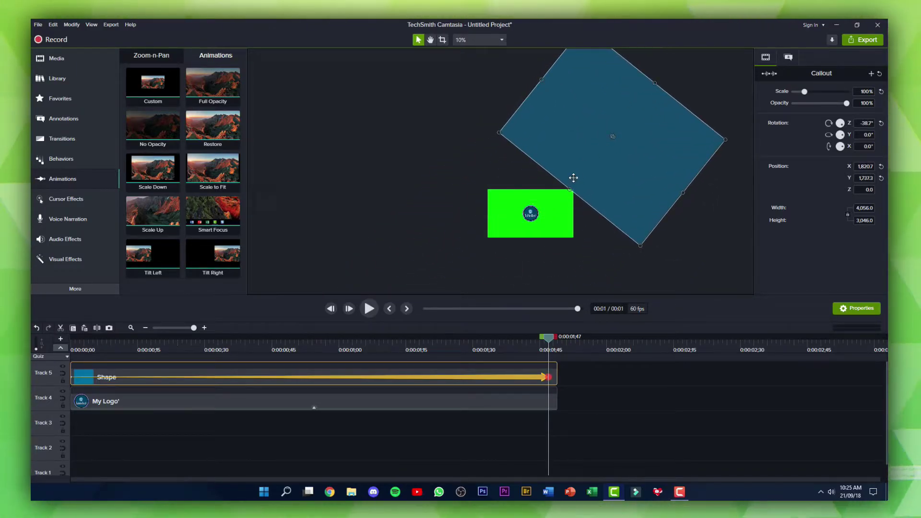
scroll(581, 180, up, 5)
drag(558, 191, 603, 187)
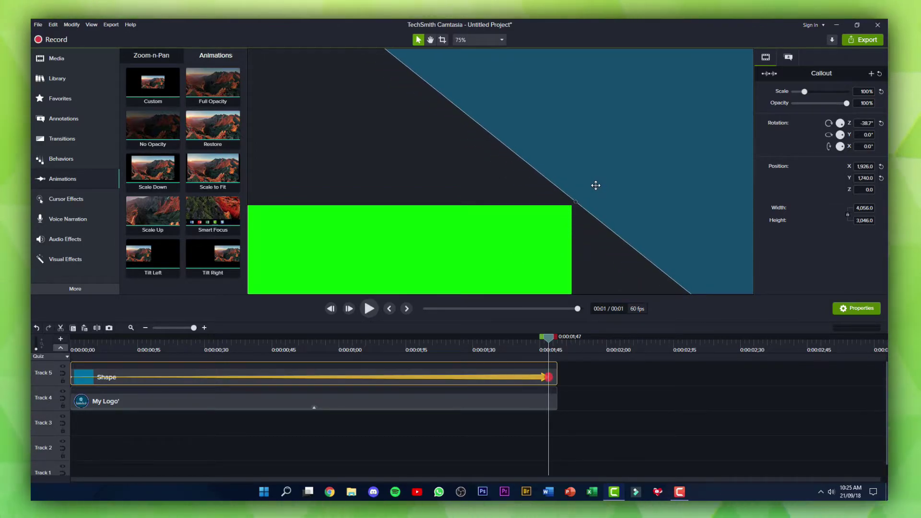
scroll(284, 264, down, 2)
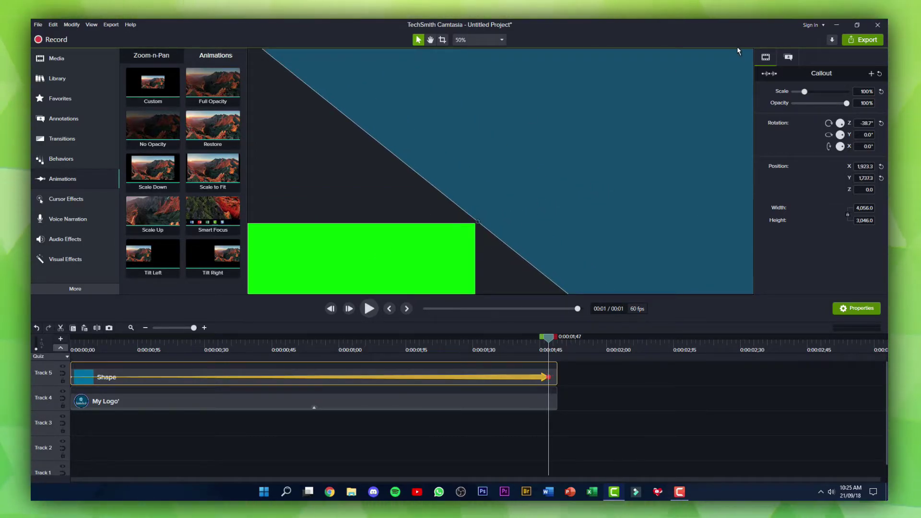
scroll(709, 82, down, 3)
scroll(493, 259, up, 2)
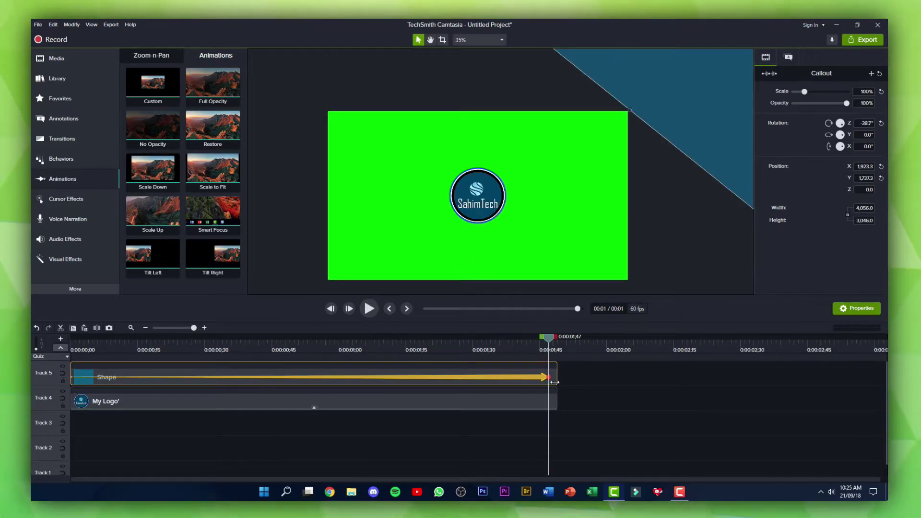
drag(551, 344, 44, 352)
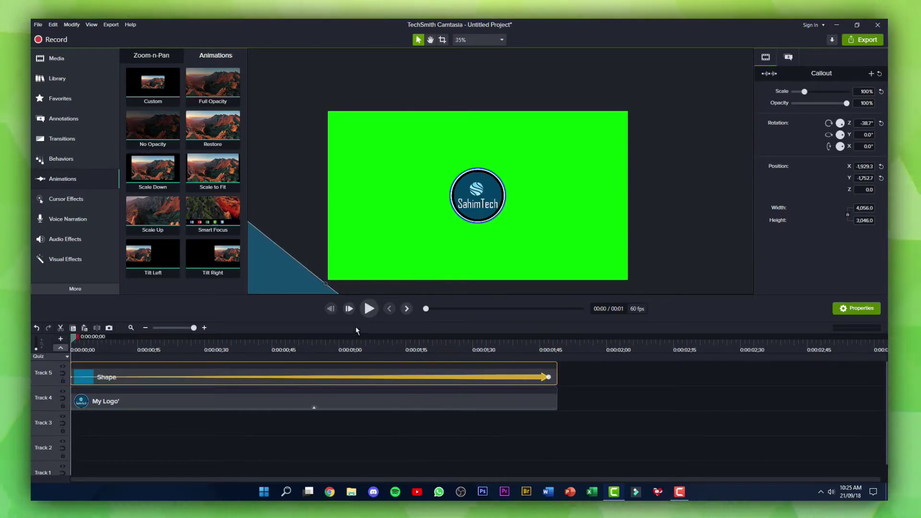
click(369, 310)
click(245, 344)
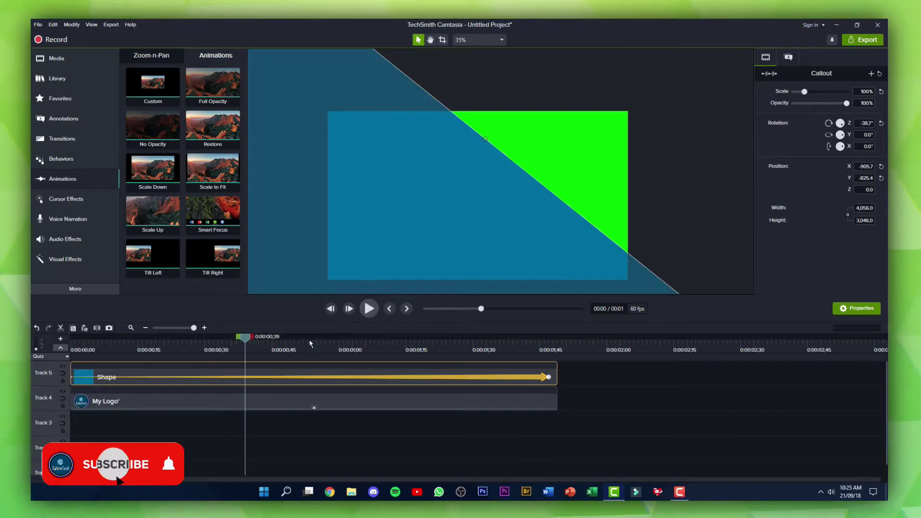
drag(245, 344, 329, 345)
drag(187, 355, 56, 354)
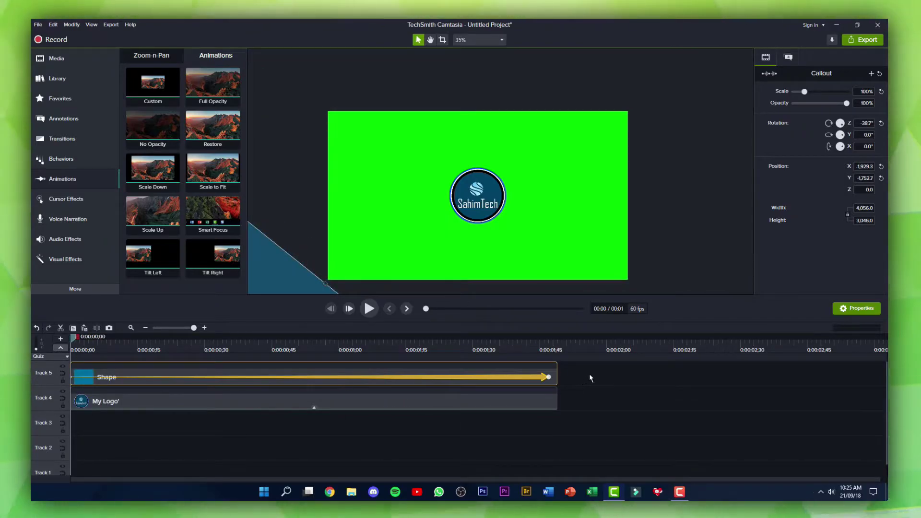
click(602, 377)
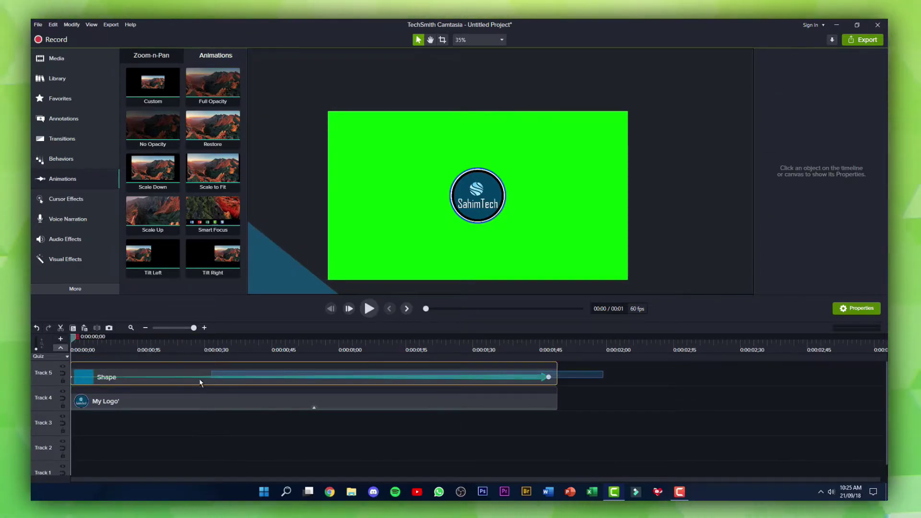
click(99, 381)
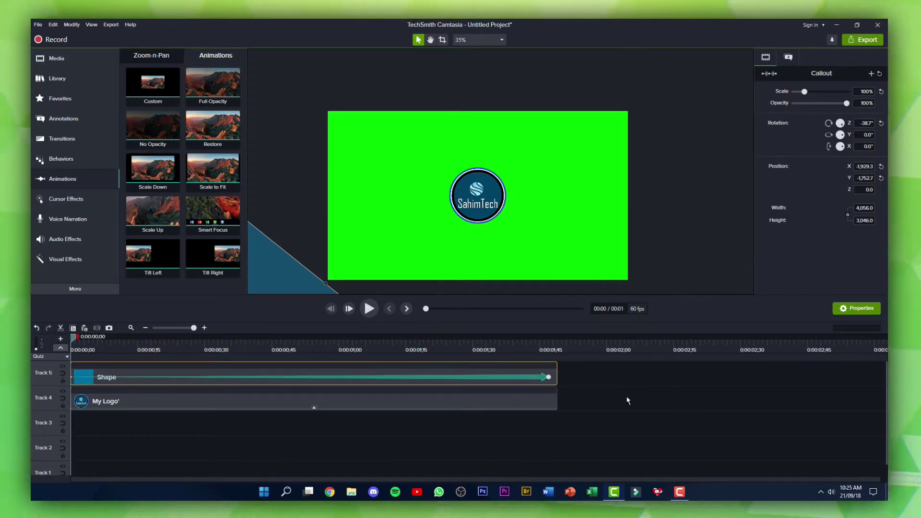
- Paste a copy of the Shape clip onto Track 3, then select the original rectangle clip on Track 5
key(ctrl+v)
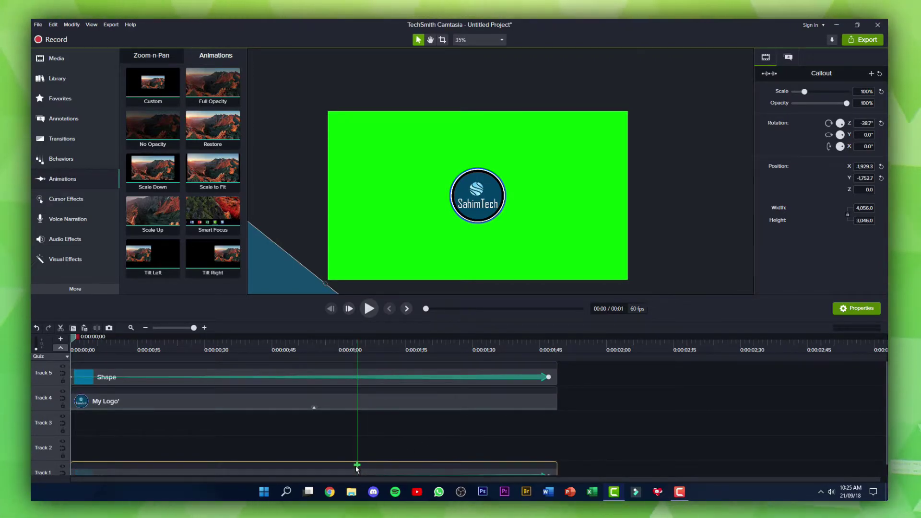
drag(295, 474, 312, 428)
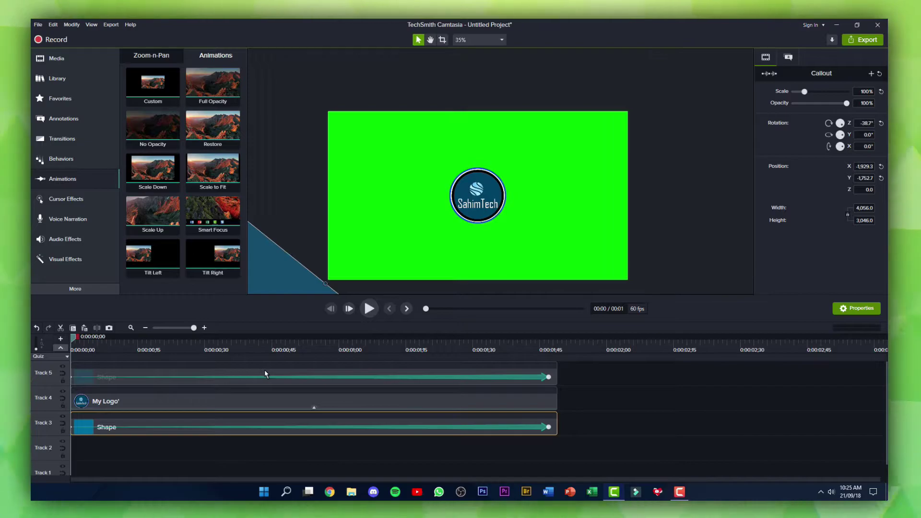
click(391, 377)
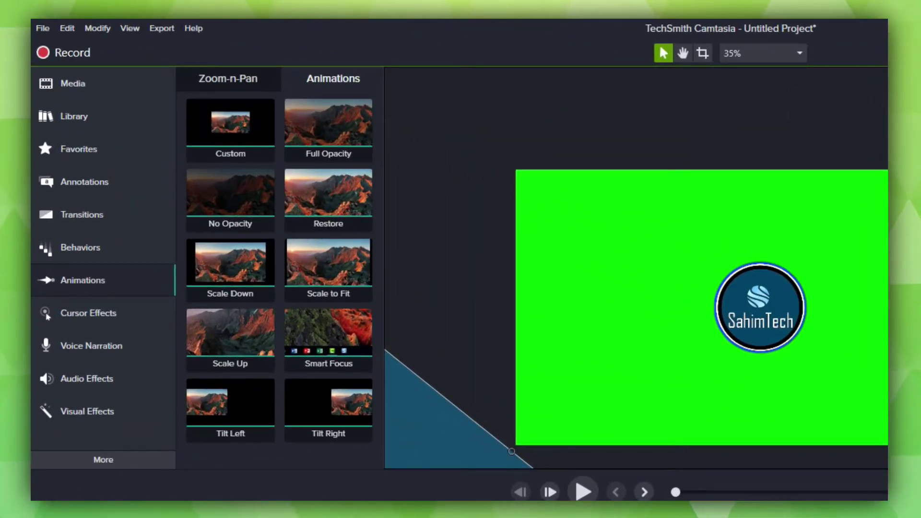
- Apply Media Matte in Alpha mode to the Track 5 rectangle and scrub to preview the masking
click(91, 411)
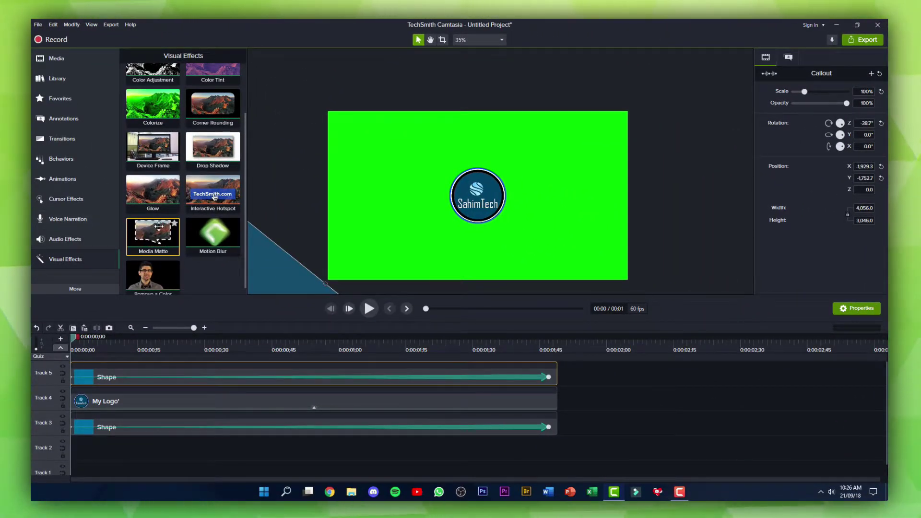
drag(159, 227, 174, 370)
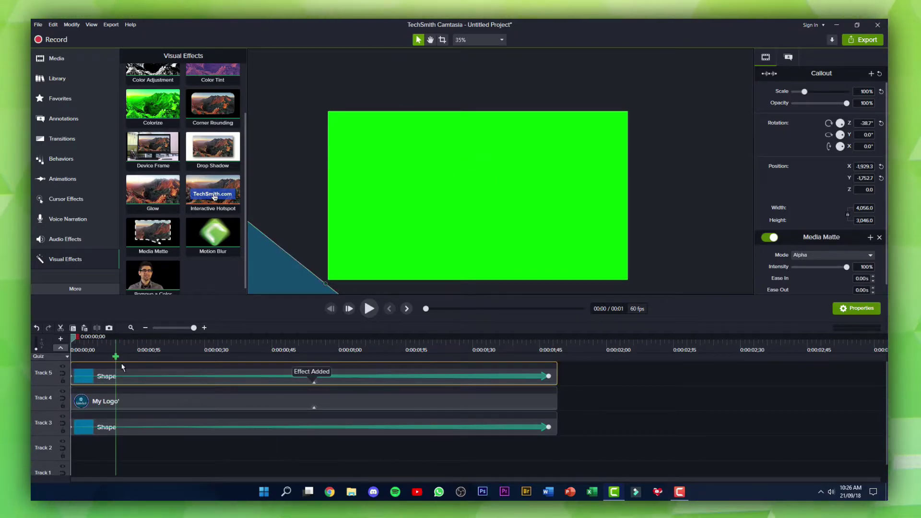
drag(75, 337, 272, 368)
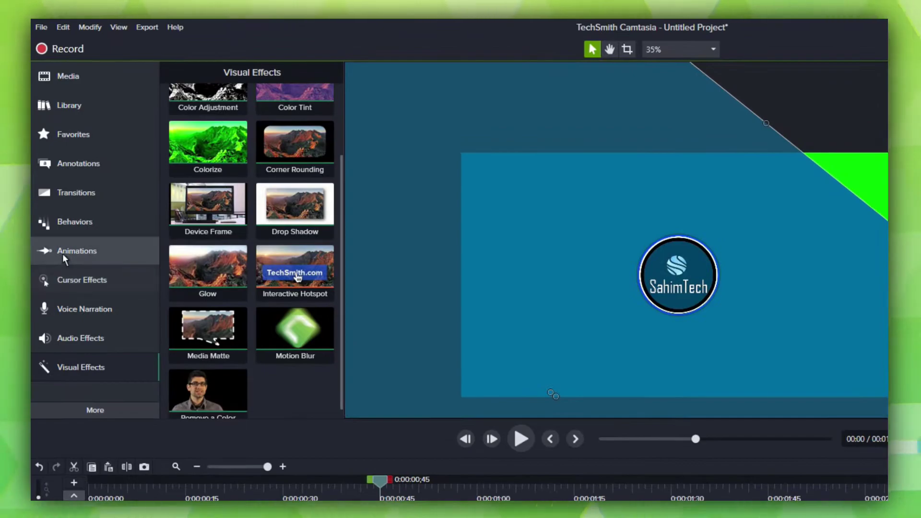
- Add a Custom animation to the My Logo clip
click(67, 182)
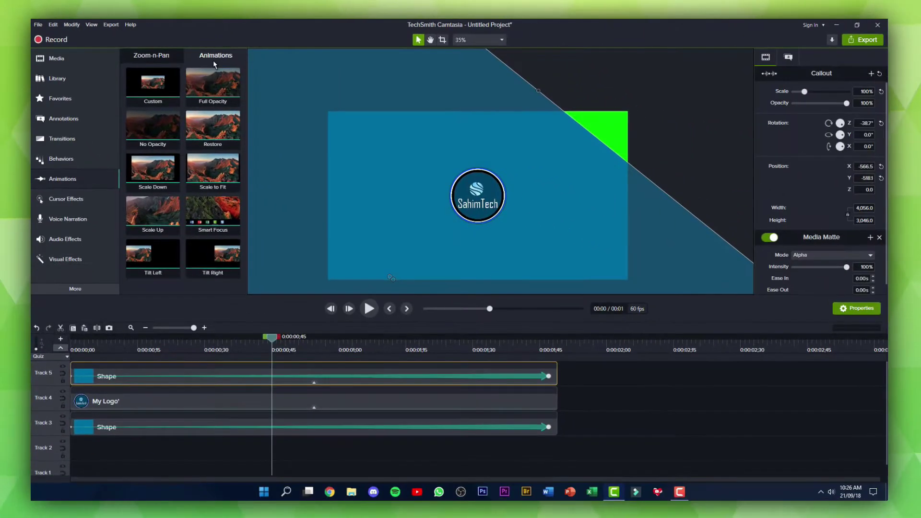
drag(153, 84, 129, 402)
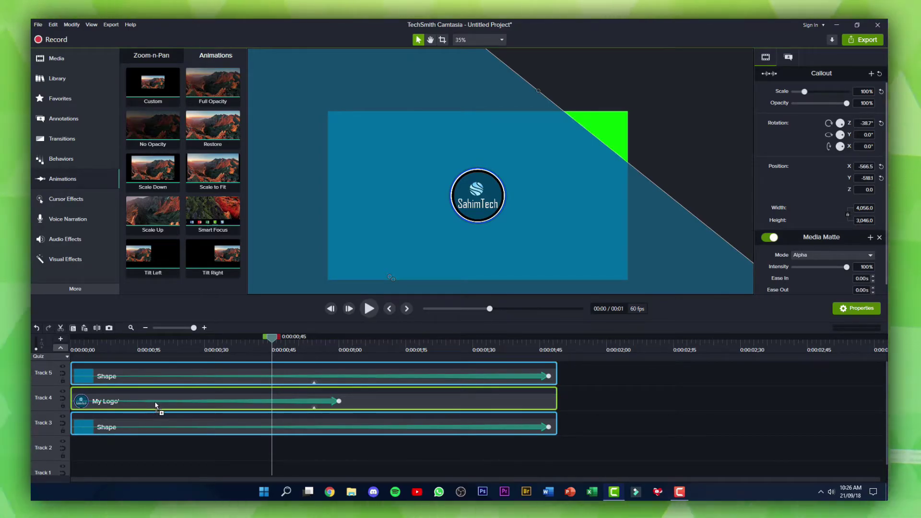
click(187, 402)
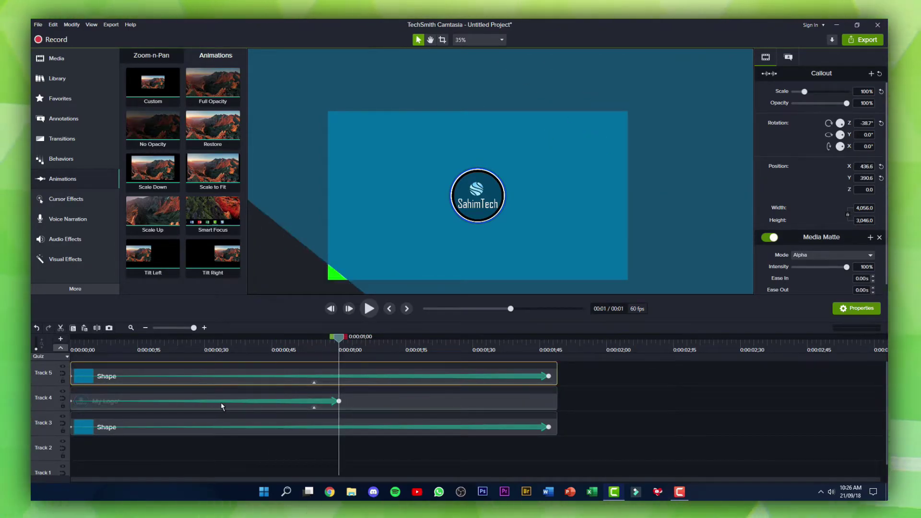
drag(339, 337, 203, 368)
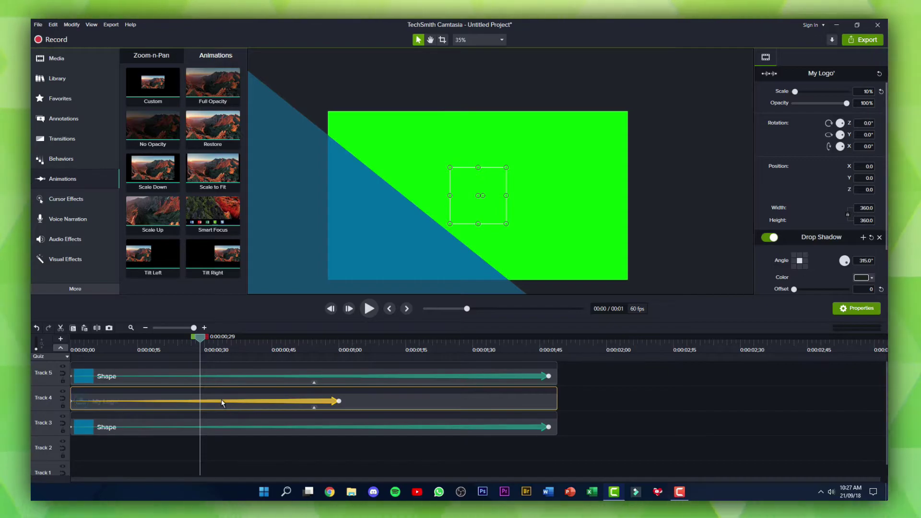
- Start the logo animation around 0:28 and grow the logo to 15% scale at its end
drag(235, 403, 354, 407)
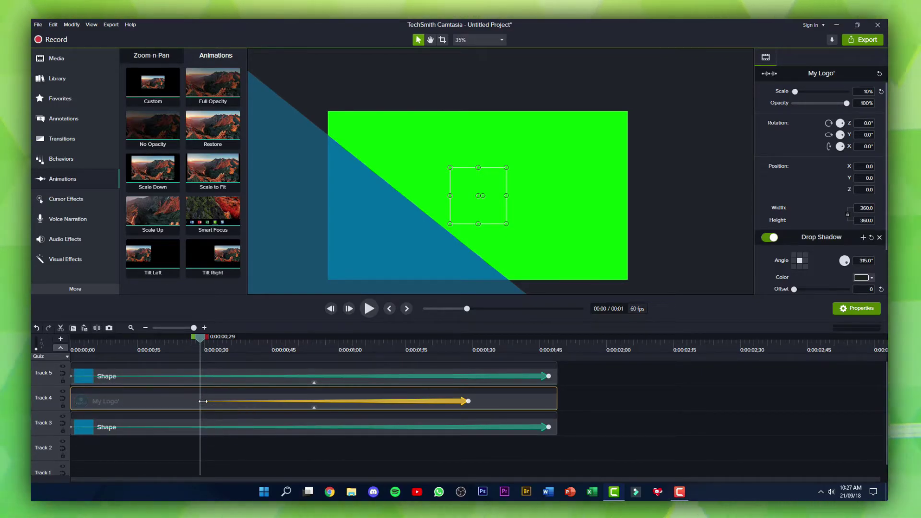
click(463, 401)
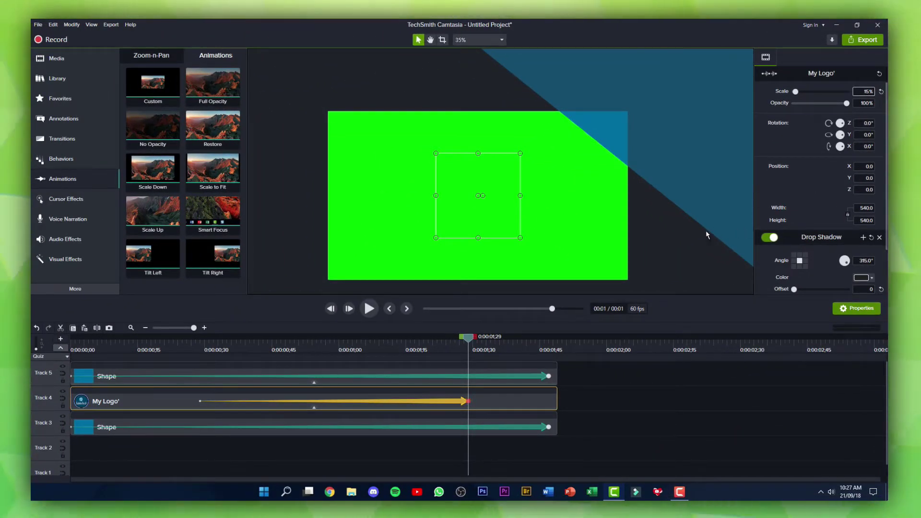
click(473, 337)
drag(472, 338, 105, 382)
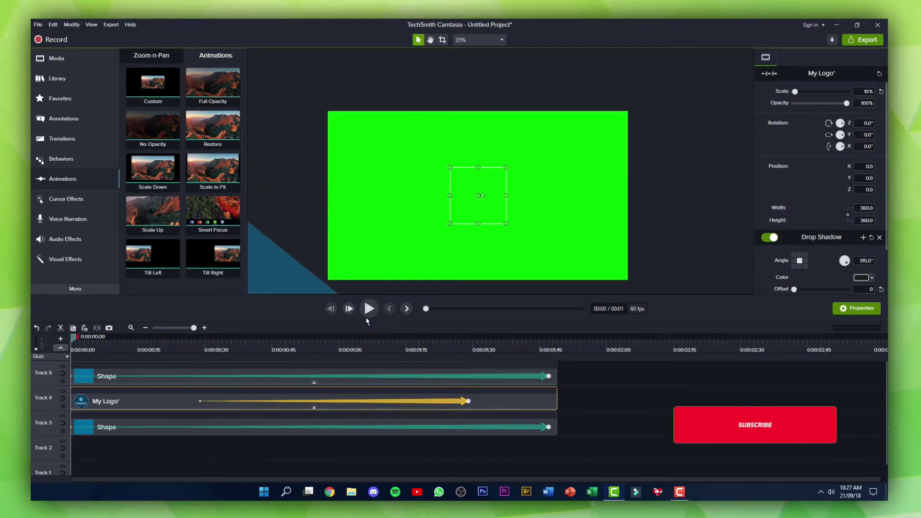
click(368, 310)
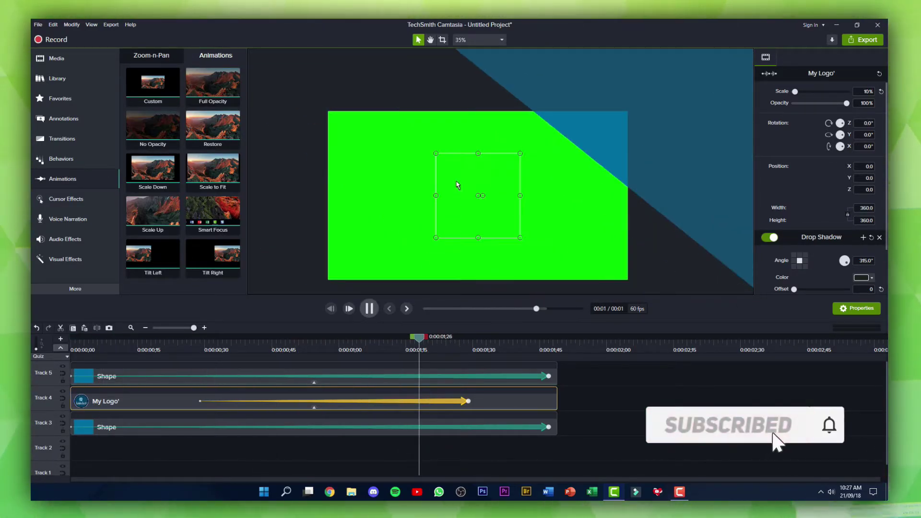
key(space)
drag(456, 342, 240, 403)
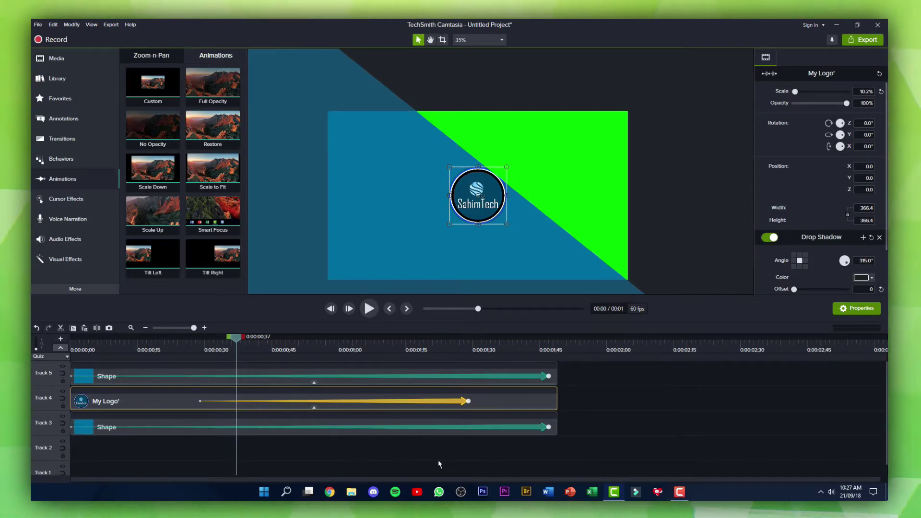
drag(600, 440, 336, 412)
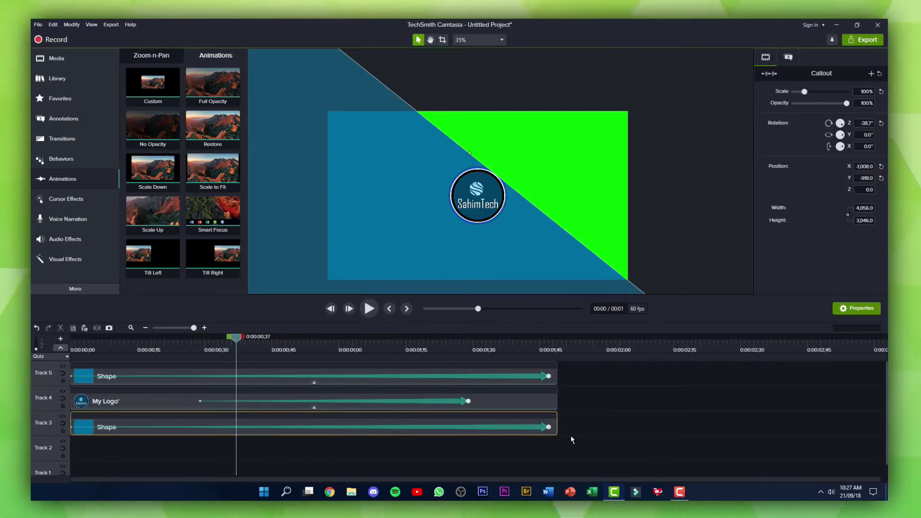
- Paste a copy of the Track 3 rectangle clip onto Track 2, starting at 0:00
key(ctrl+v)
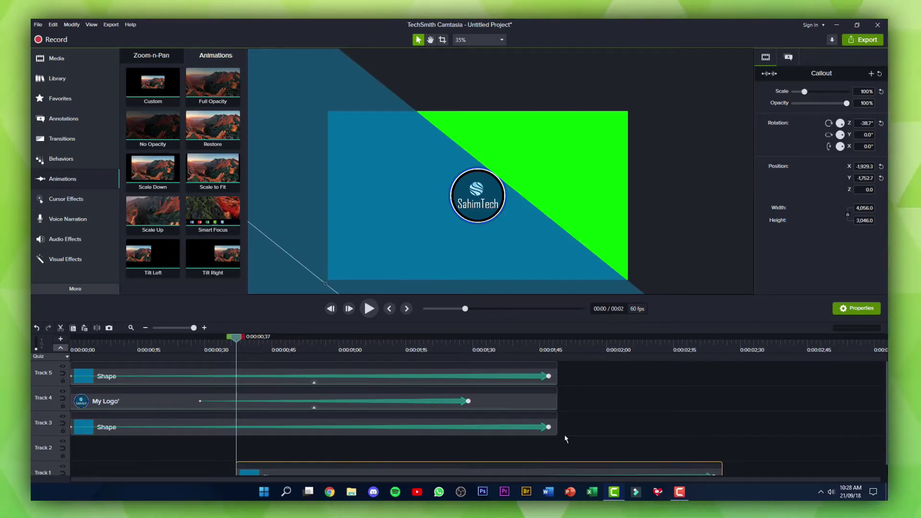
drag(600, 463, 355, 434)
drag(101, 409, 356, 443)
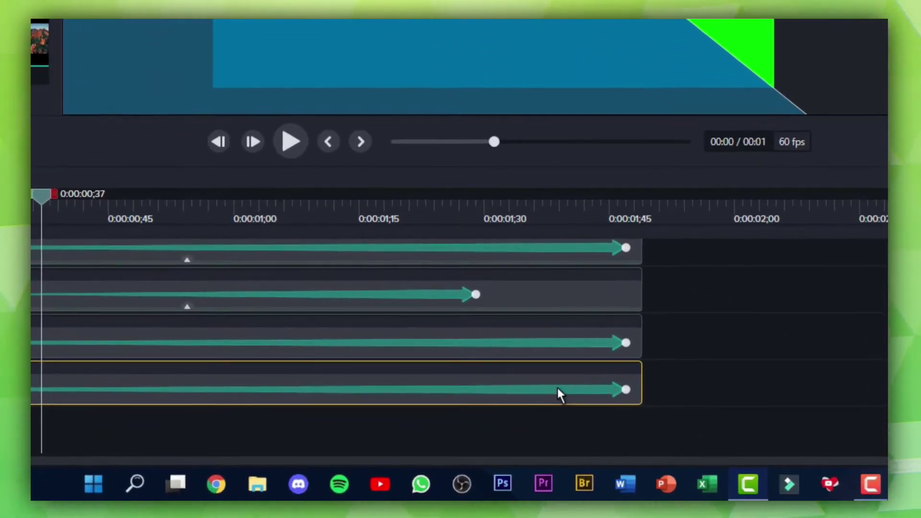
click(512, 440)
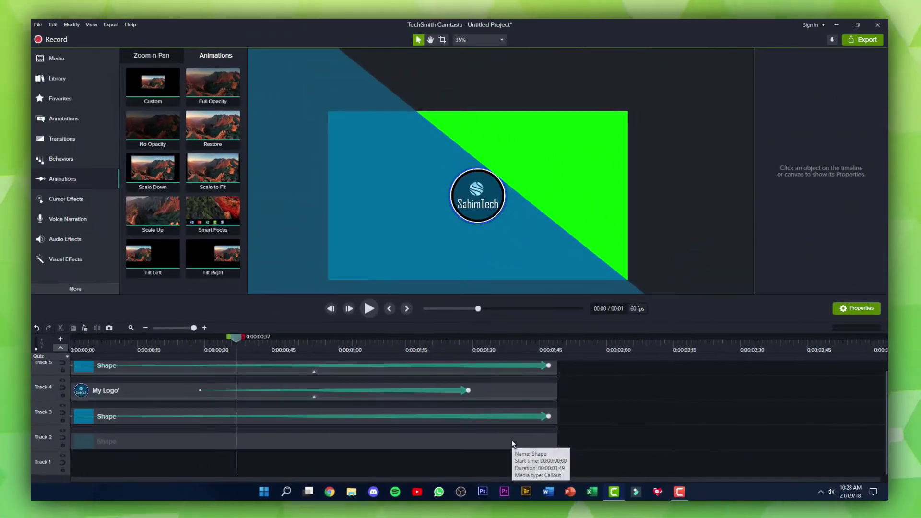
- Fill the Track 2 rectangle copy with the lighter blue #00B4FF
click(513, 444)
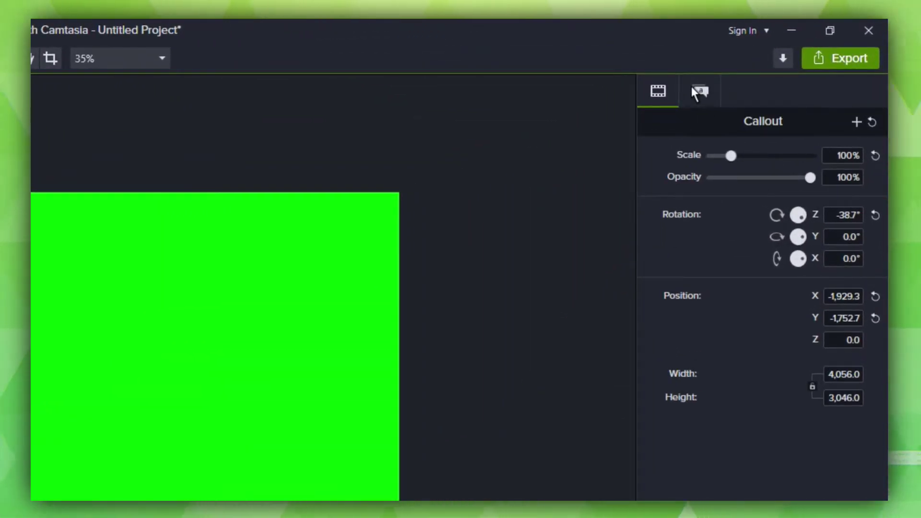
click(700, 93)
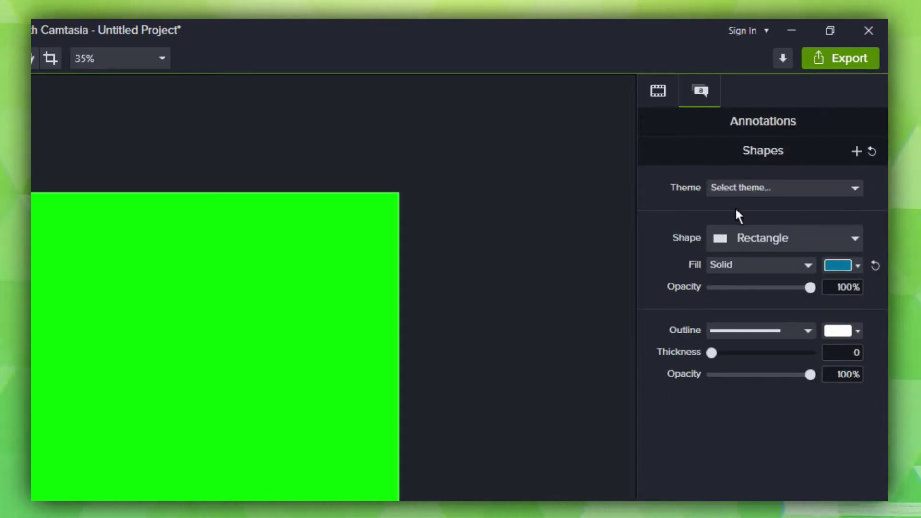
click(847, 265)
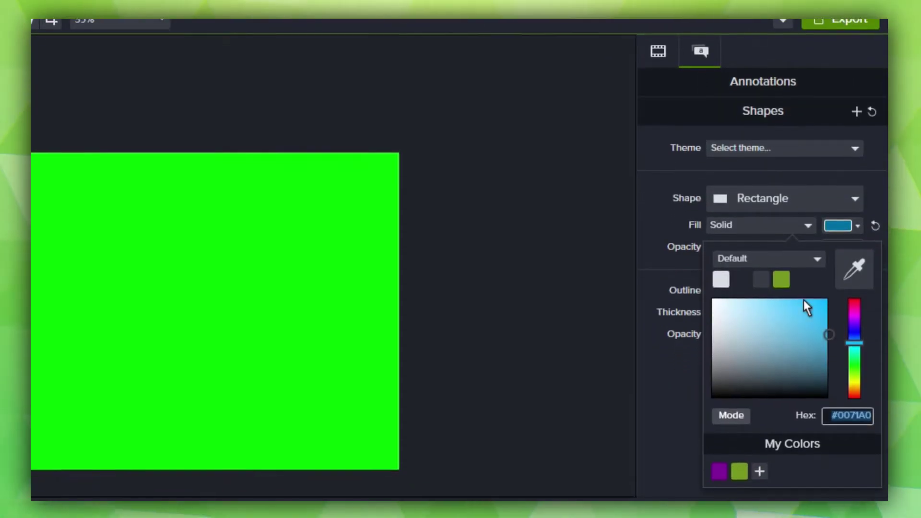
drag(825, 374, 838, 308)
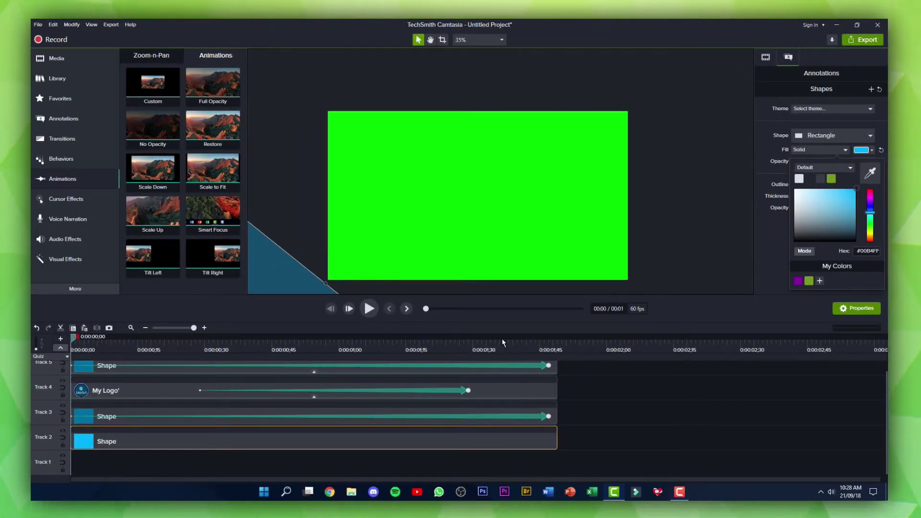
click(334, 416)
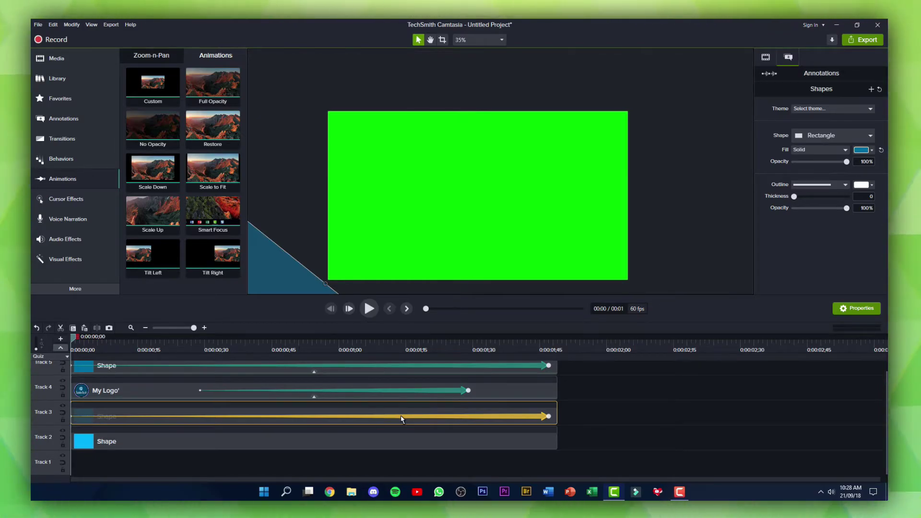
- Shift the Track 5, 4 and 3 clips a few frames later than the light-blue Track 2 rectangle
click(82, 341)
drag(83, 341, 78, 341)
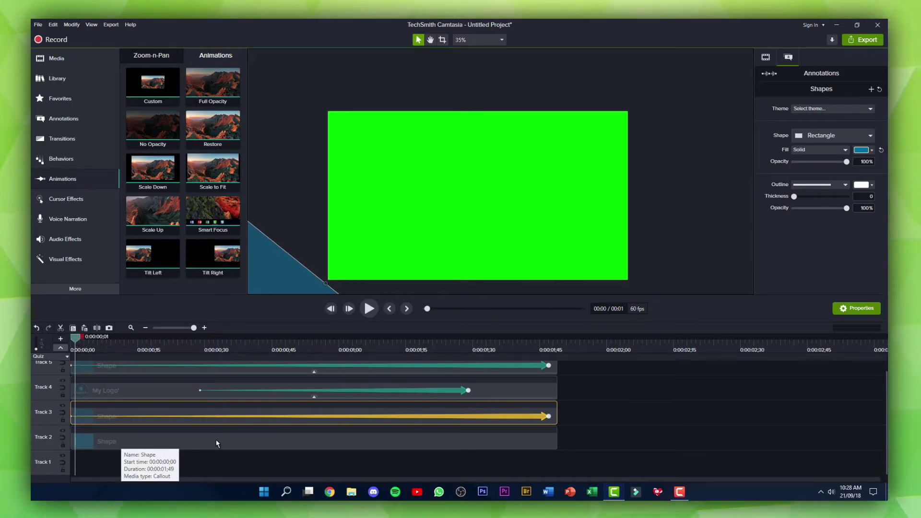
click(157, 442)
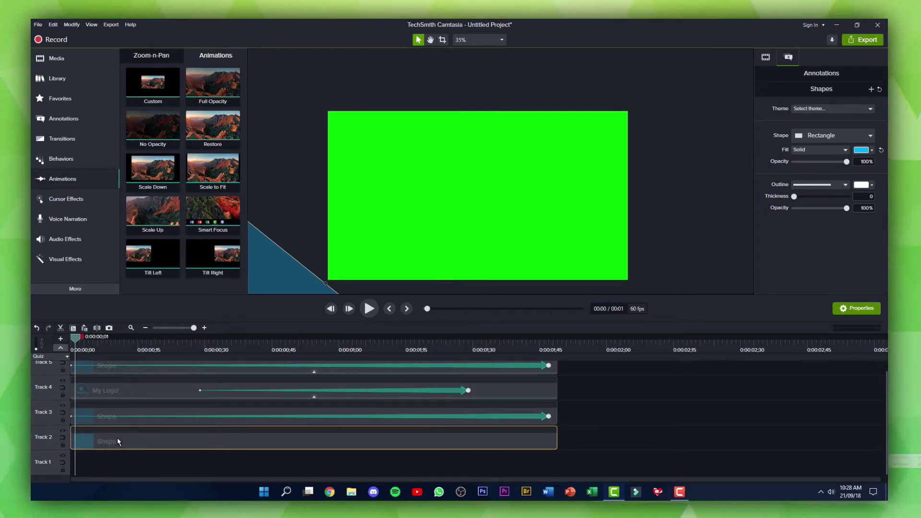
key(ctrl+End)
scroll(613, 410, up, 1)
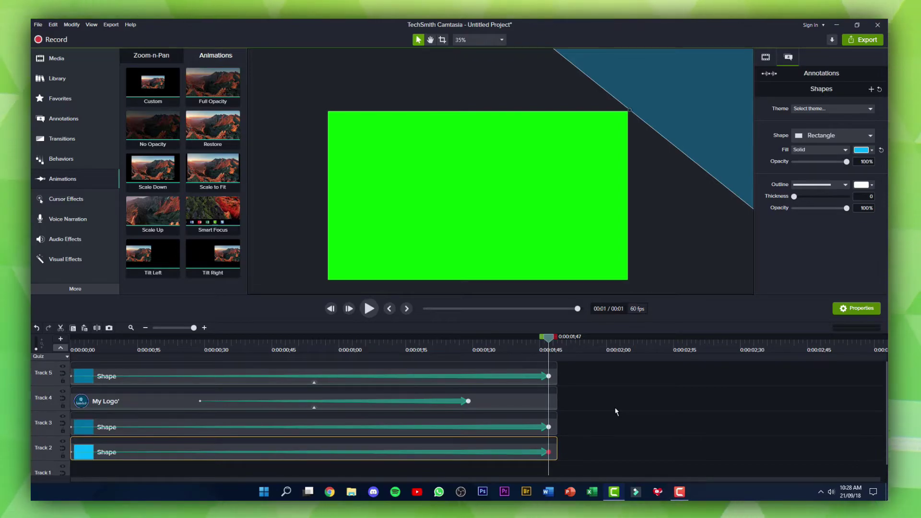
drag(583, 368, 465, 434)
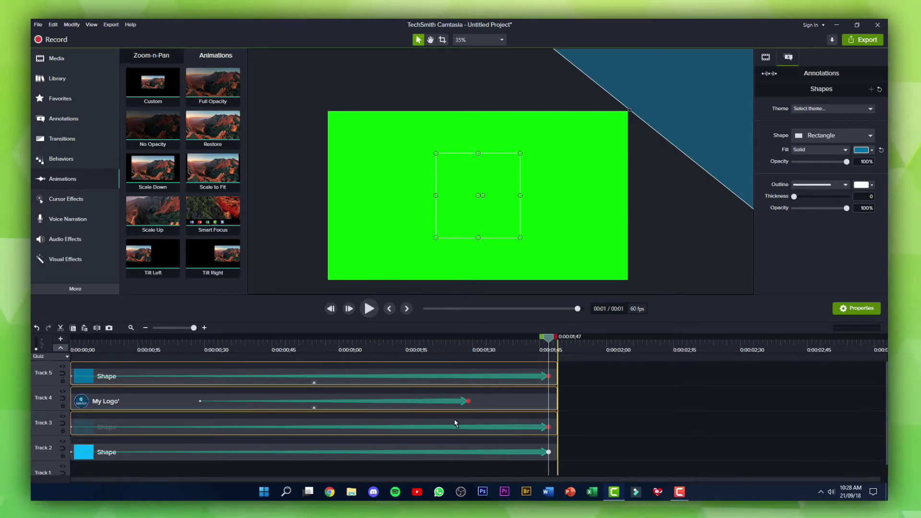
drag(463, 425, 465, 426)
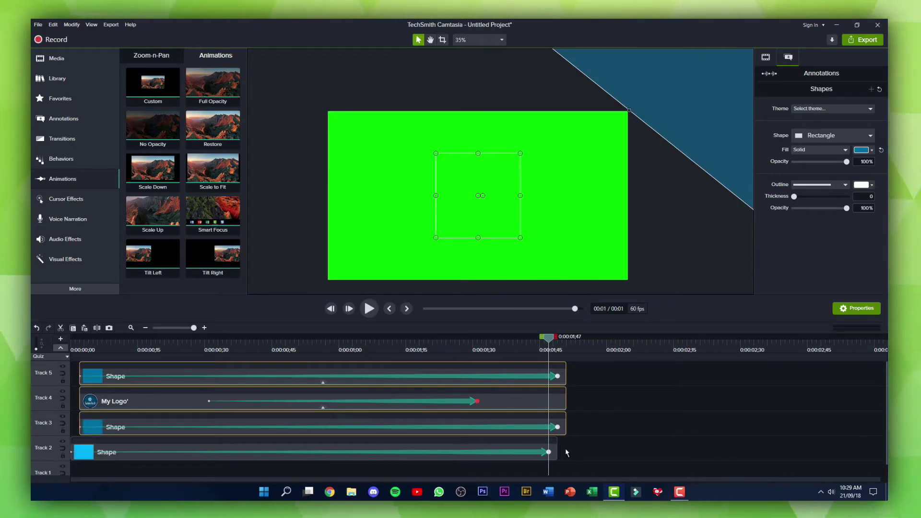
click(602, 447)
- Extend the Track 2 shape's animation so it reaches the end of its clip
click(540, 456)
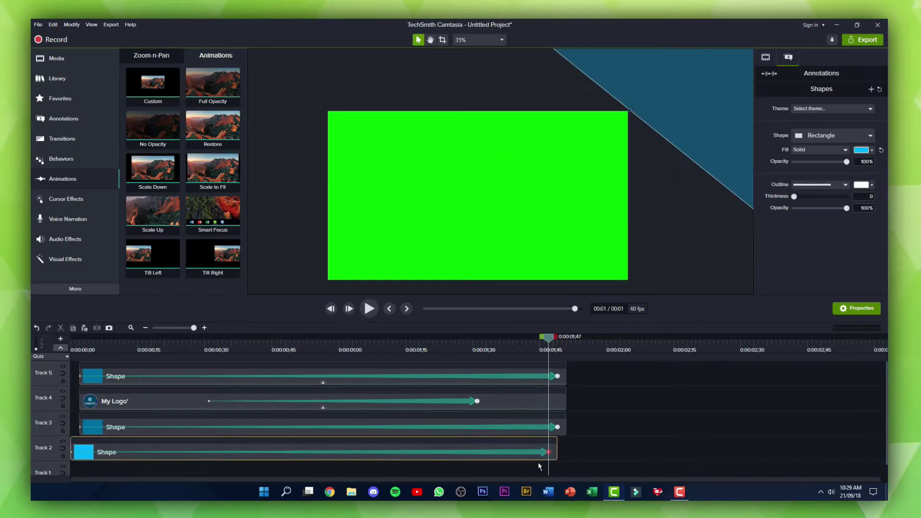
drag(557, 449, 583, 451)
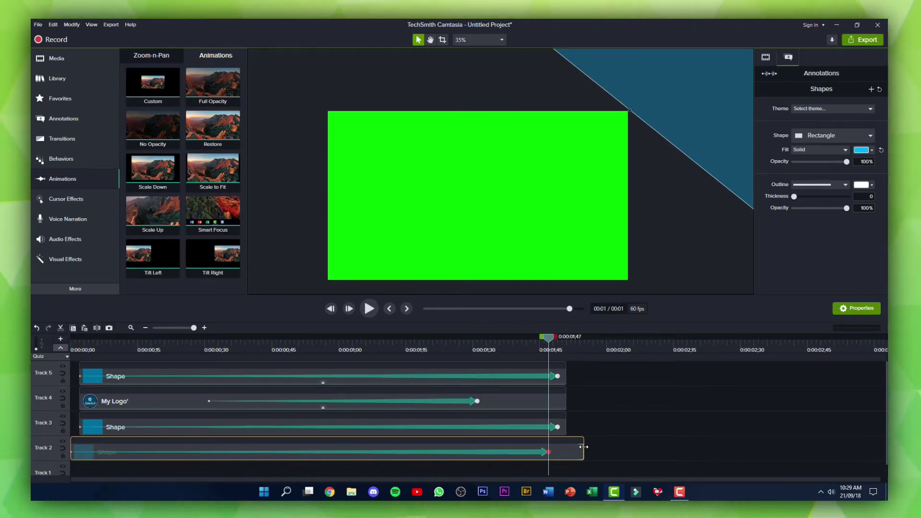
click(540, 455)
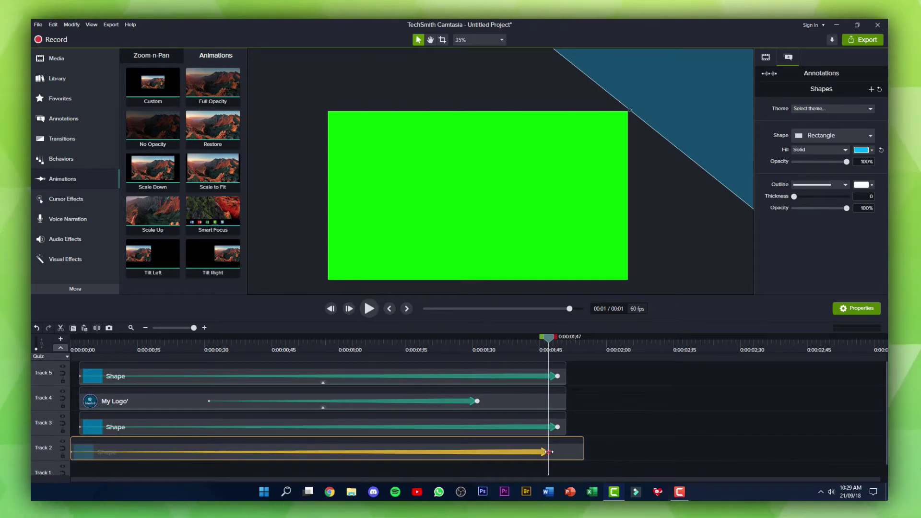
drag(548, 453, 575, 450)
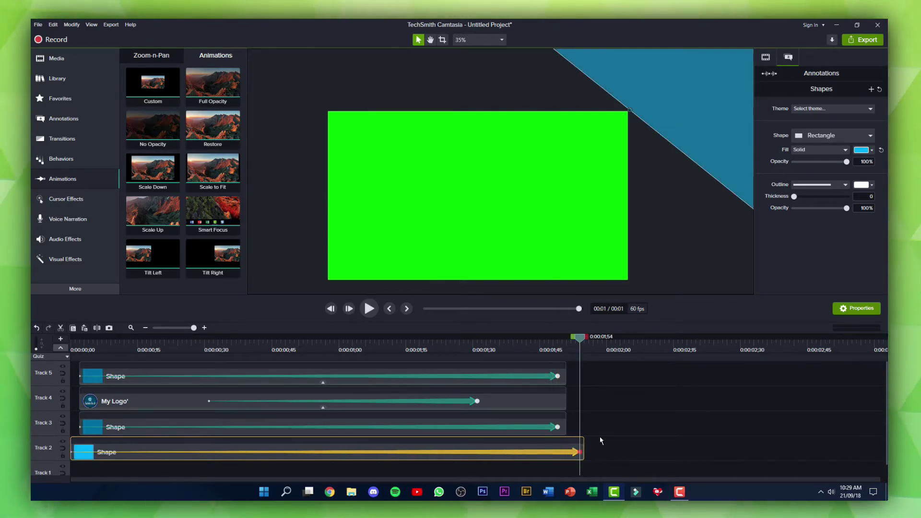
- Trim the Track 2 clip so it ends just after the Track 3–5 clips
drag(581, 341, 488, 350)
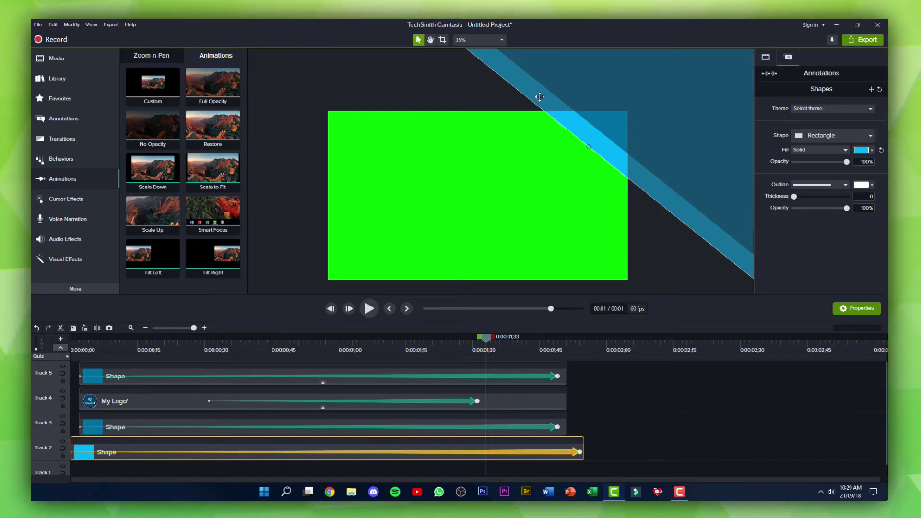
click(579, 452)
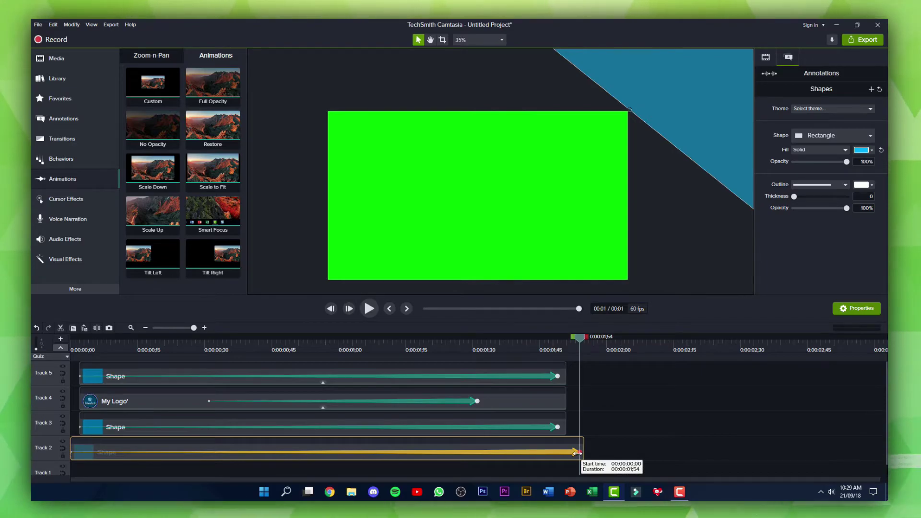
drag(582, 452, 570, 453)
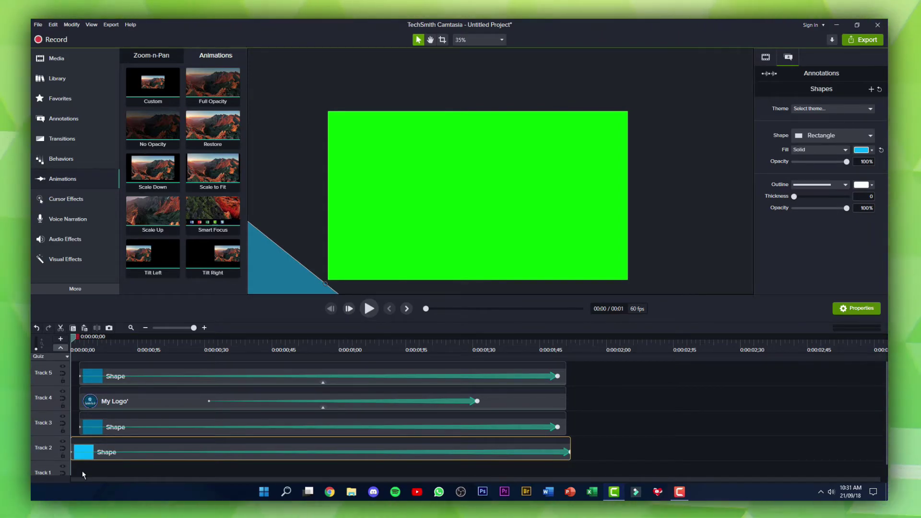
click(370, 309)
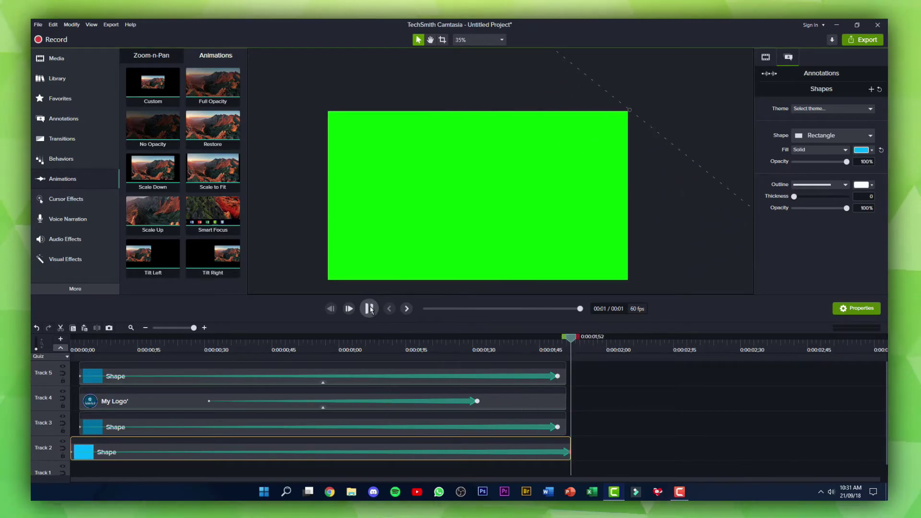
click(369, 309)
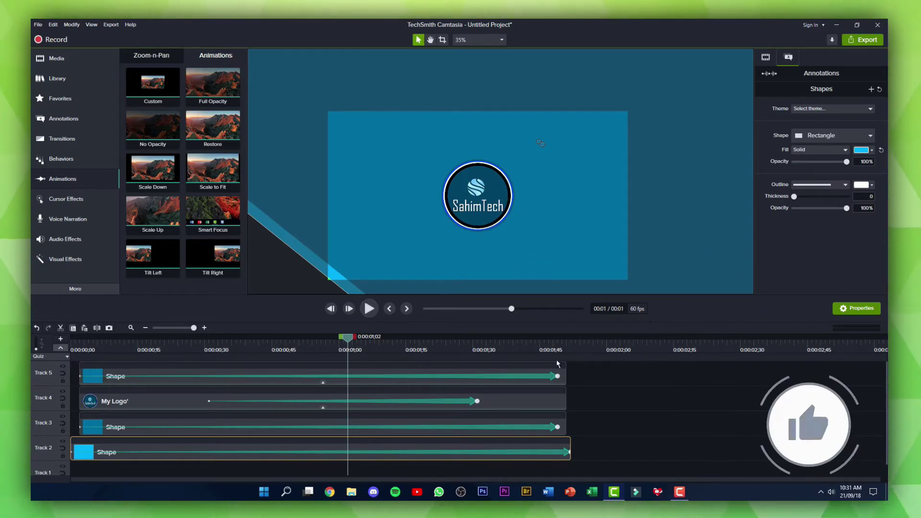
click(369, 310)
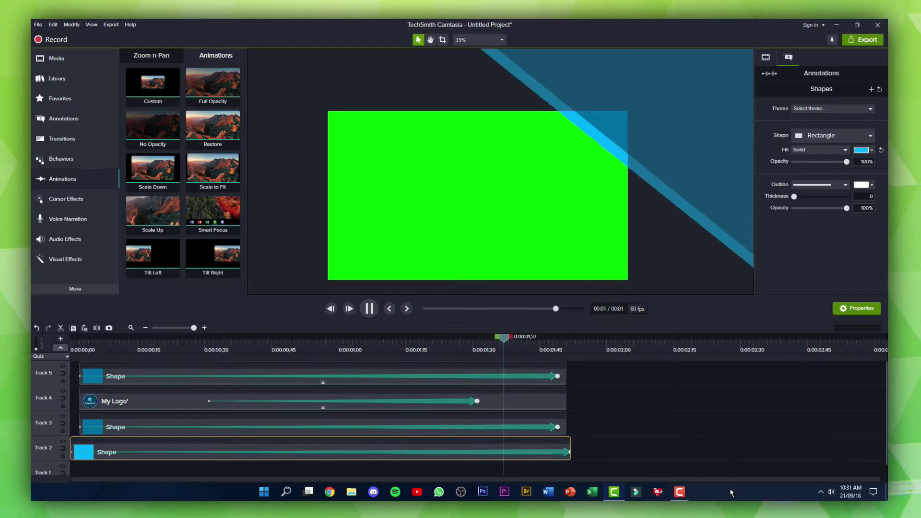
right_click(742, 494)
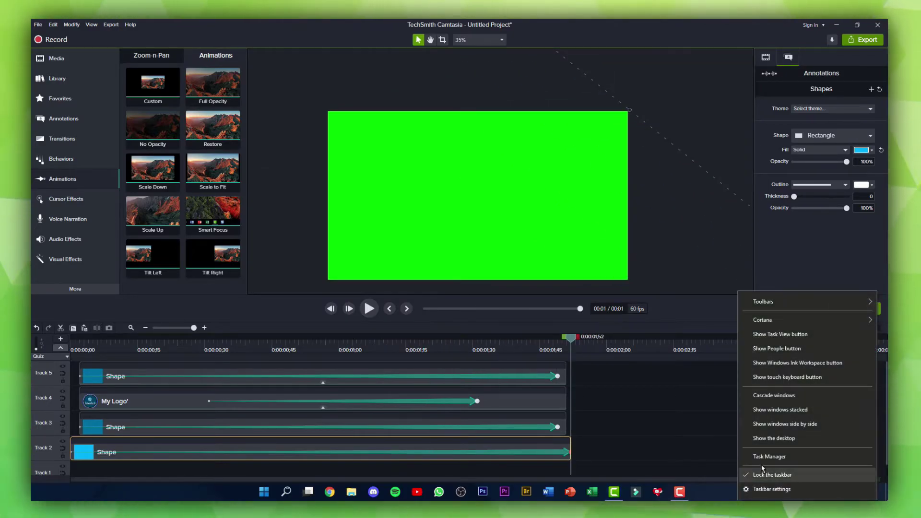
click(795, 458)
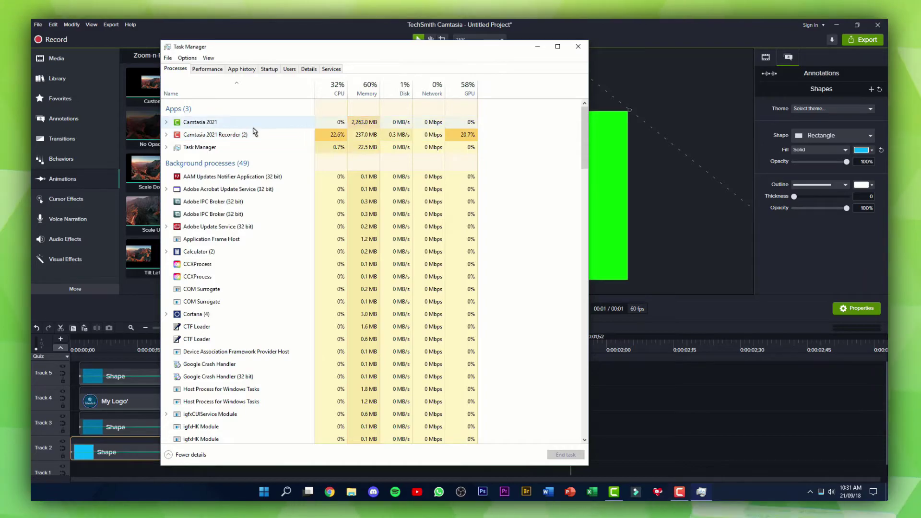
click(578, 46)
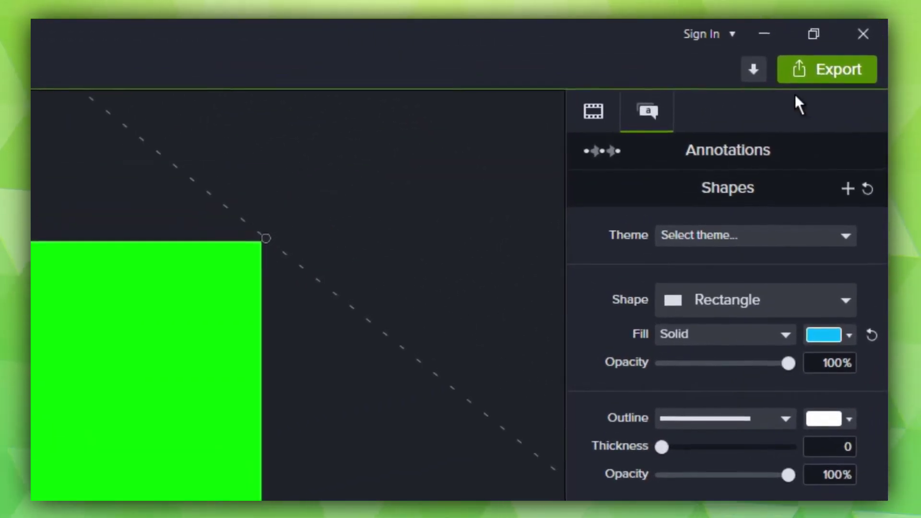
- Start a Local File export using Custom production settings
click(833, 80)
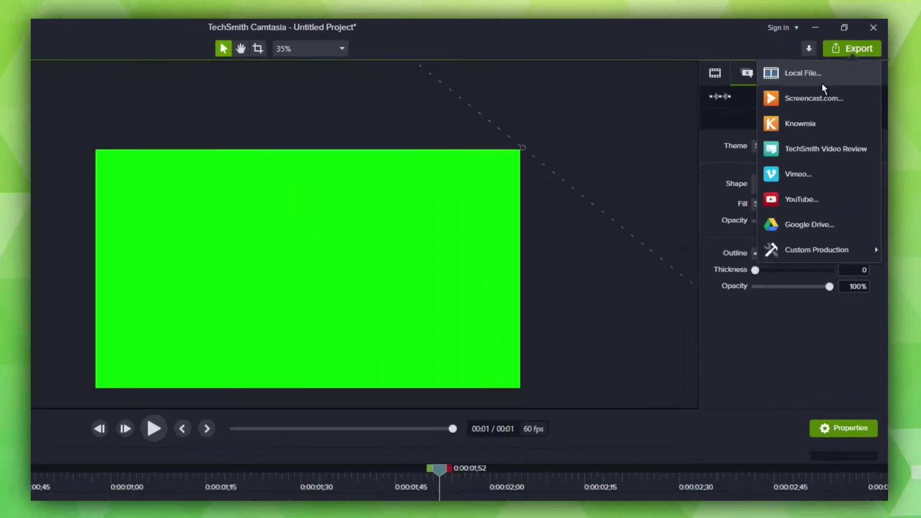
click(822, 79)
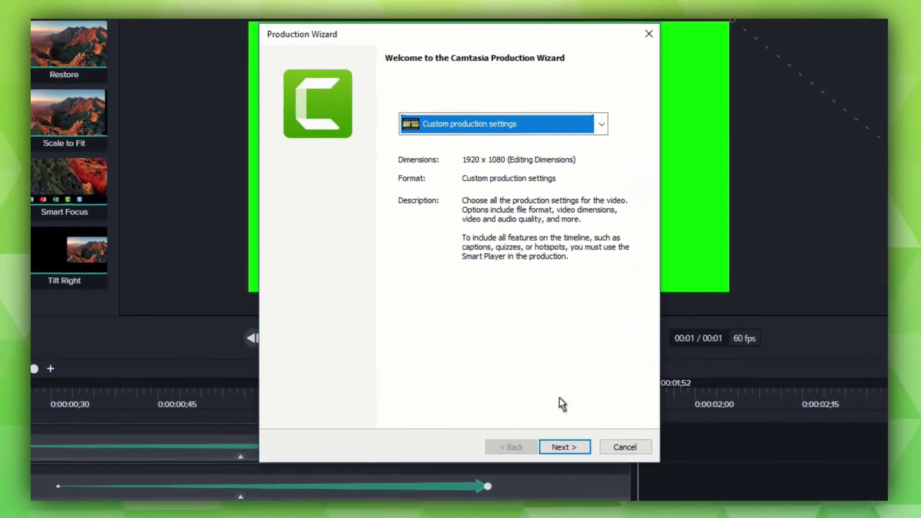
click(565, 447)
click(569, 458)
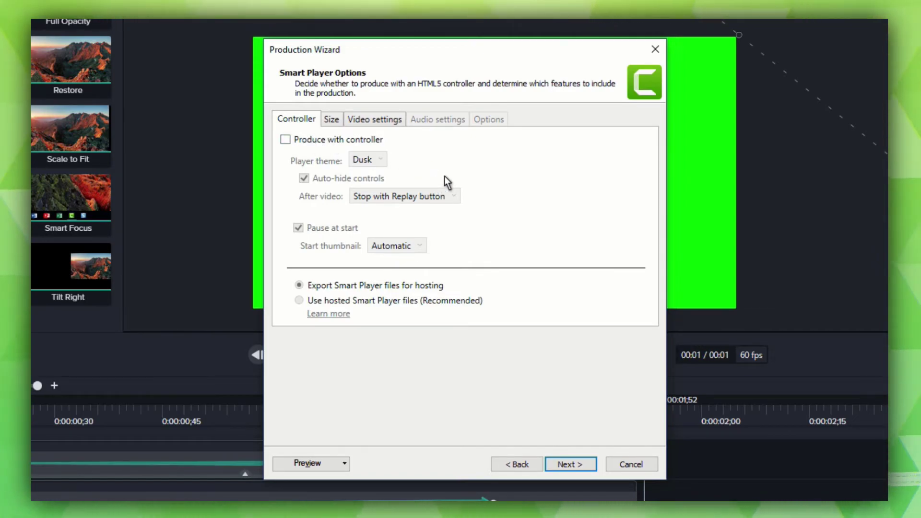
- Confirm 1920x1080 size, 60 fps, High H.264 profile and level 5.1, reaching the output file page
click(336, 118)
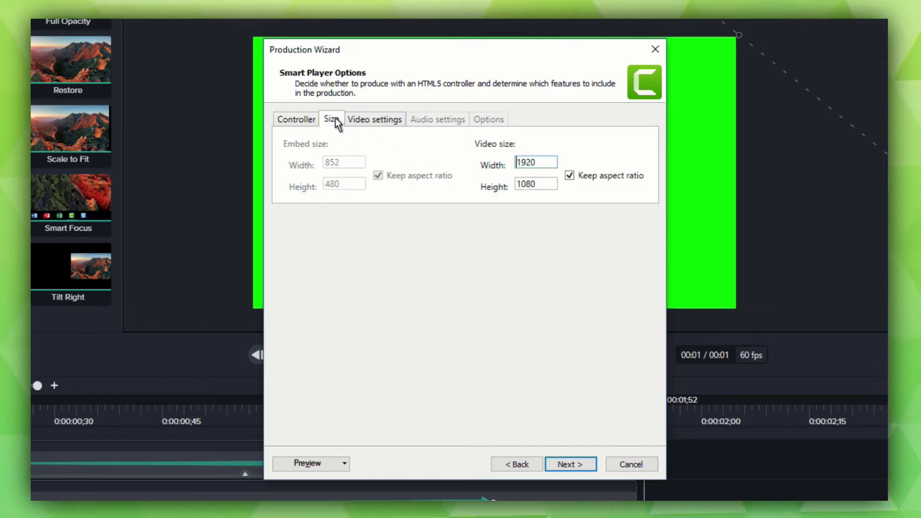
click(389, 124)
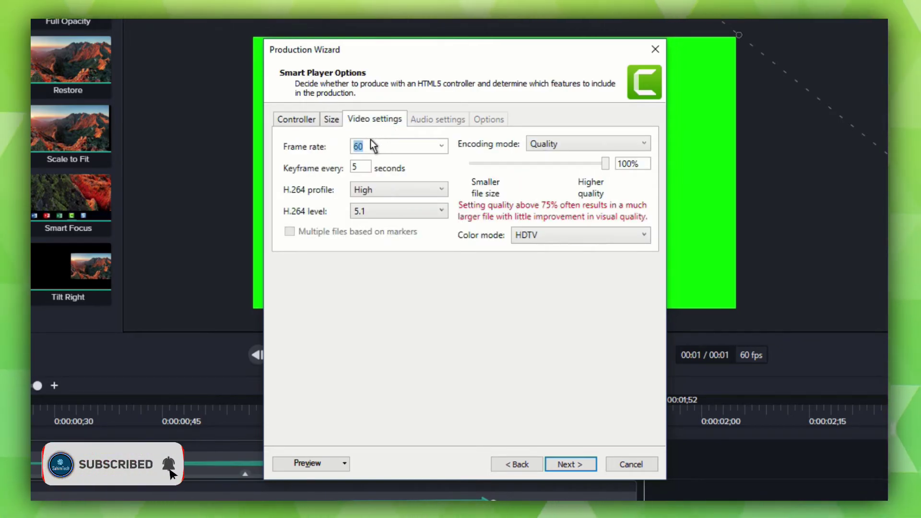
click(387, 143)
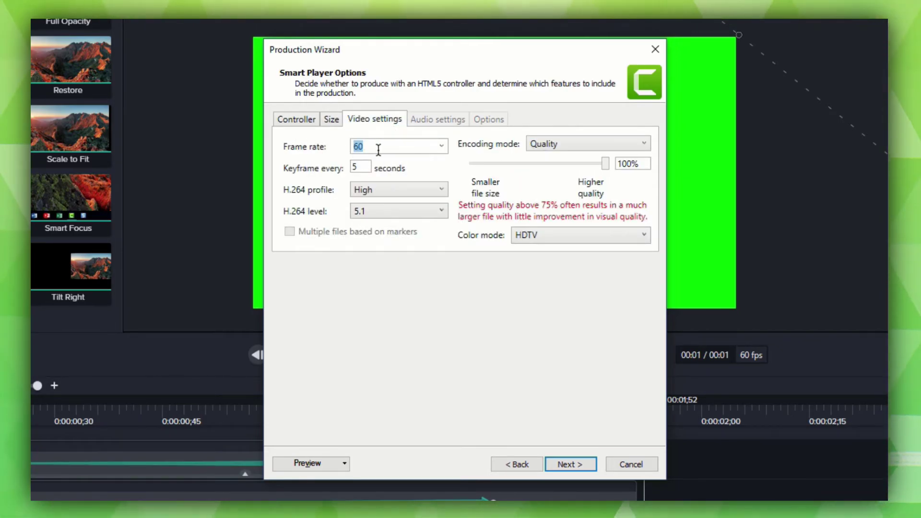
click(386, 193)
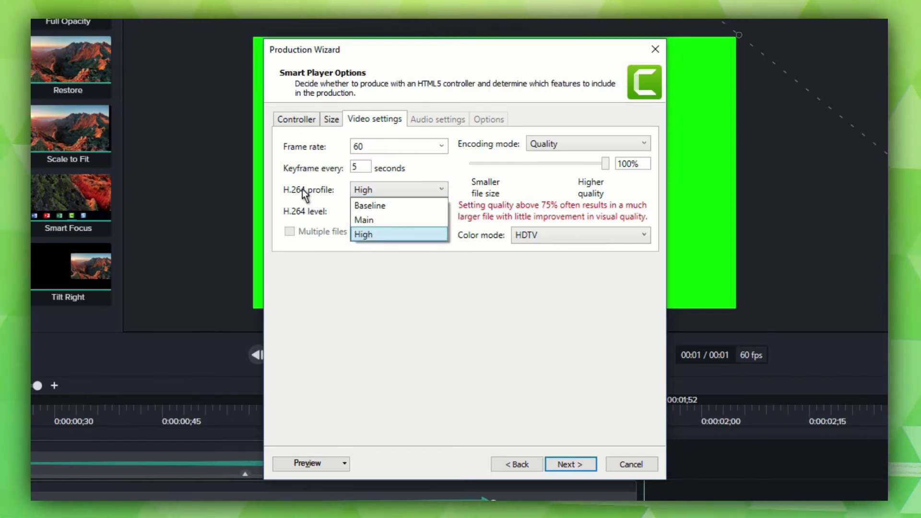
click(422, 234)
click(385, 215)
click(392, 304)
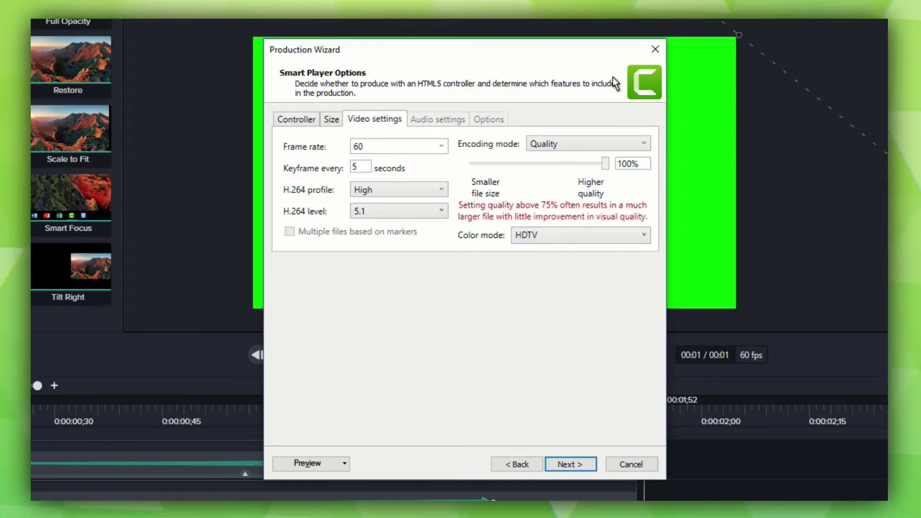
click(582, 472)
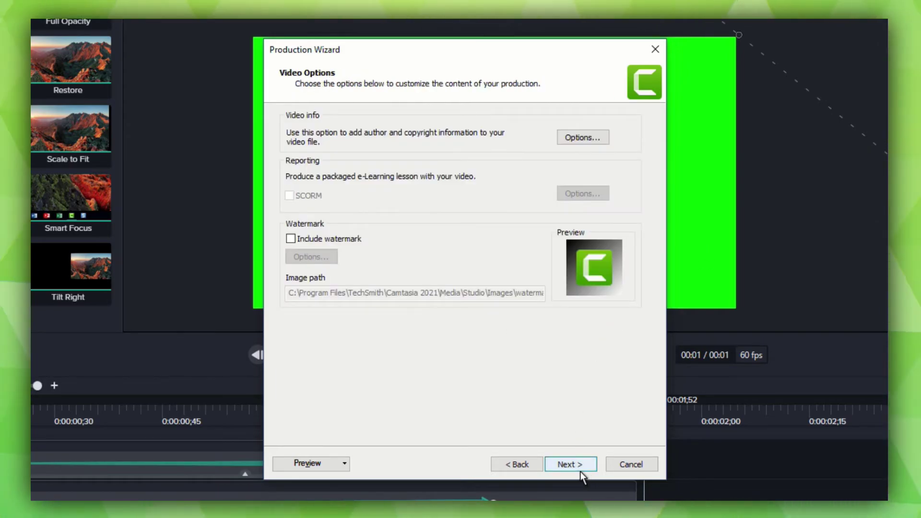
click(582, 473)
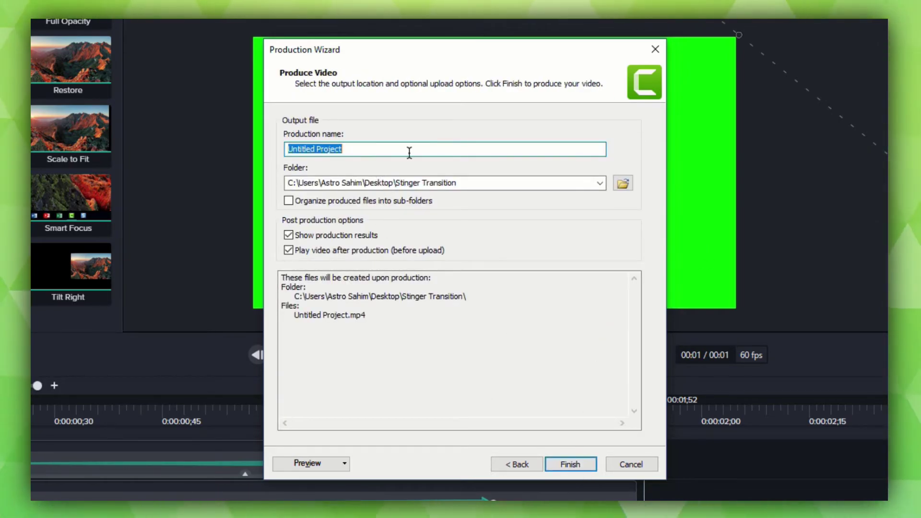
- Name the production 'stinger', save it to the Stinger Transition folder and render stinger.mp4
text(st)
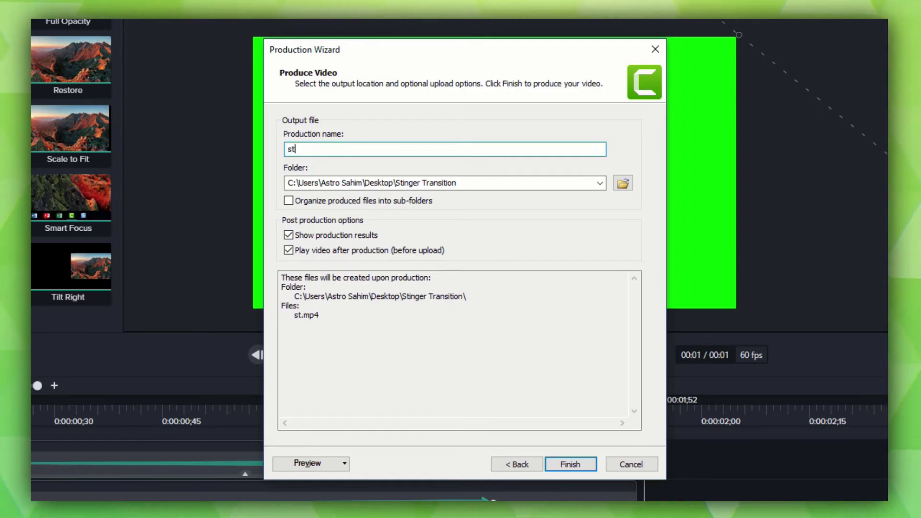
text(inger)
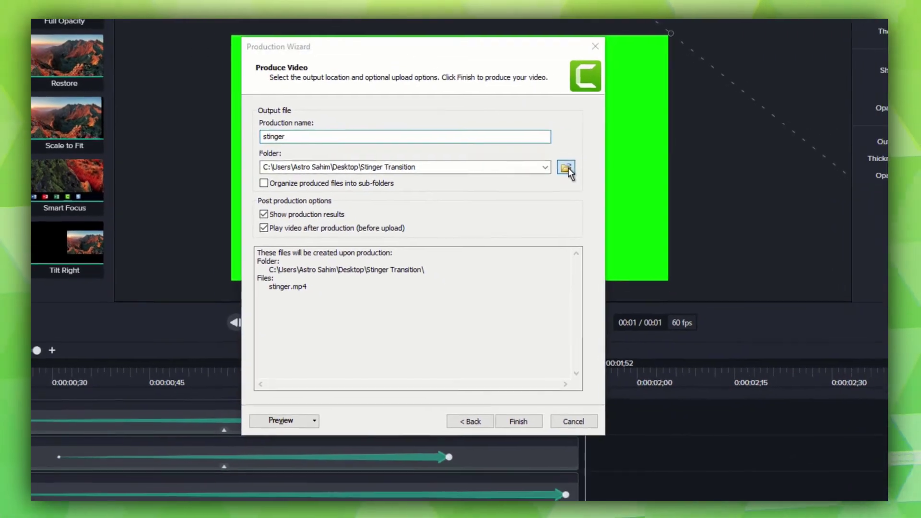
click(623, 183)
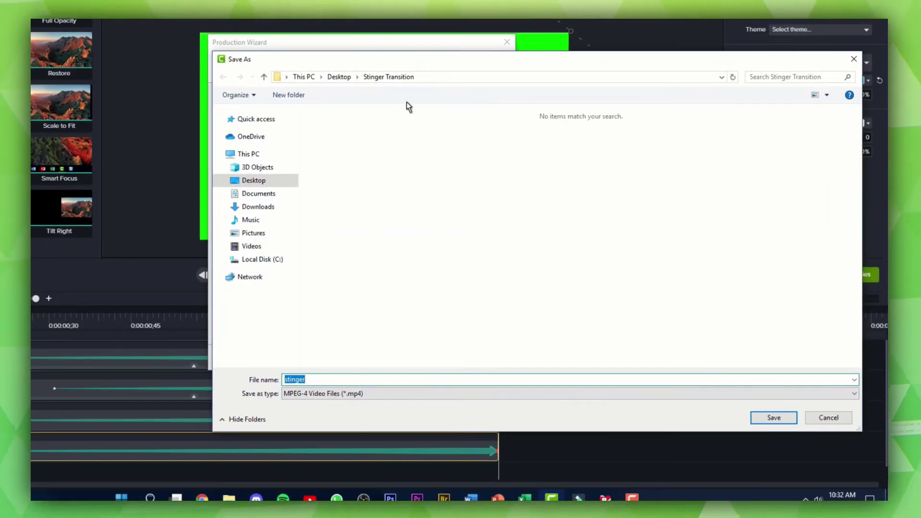
click(774, 418)
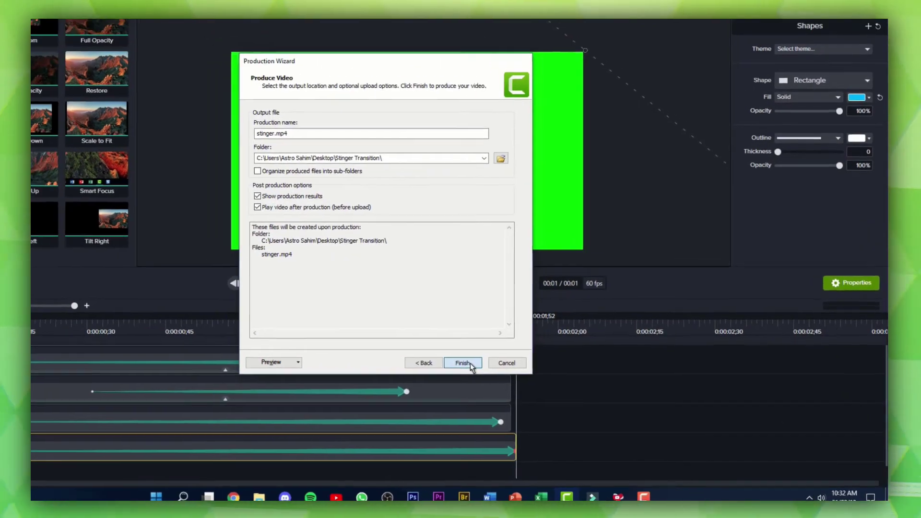
click(463, 363)
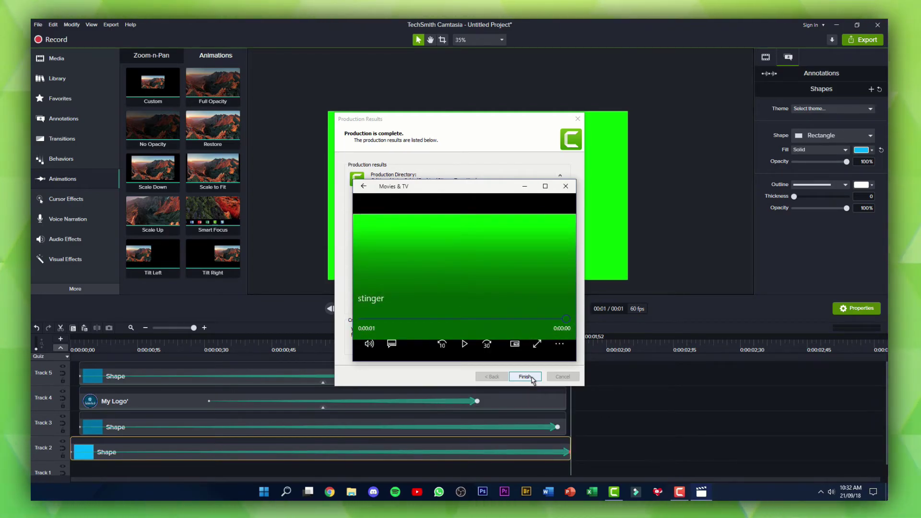
- Maximize the Movies & TV player showing the stinger video and open its more-options menu
click(545, 186)
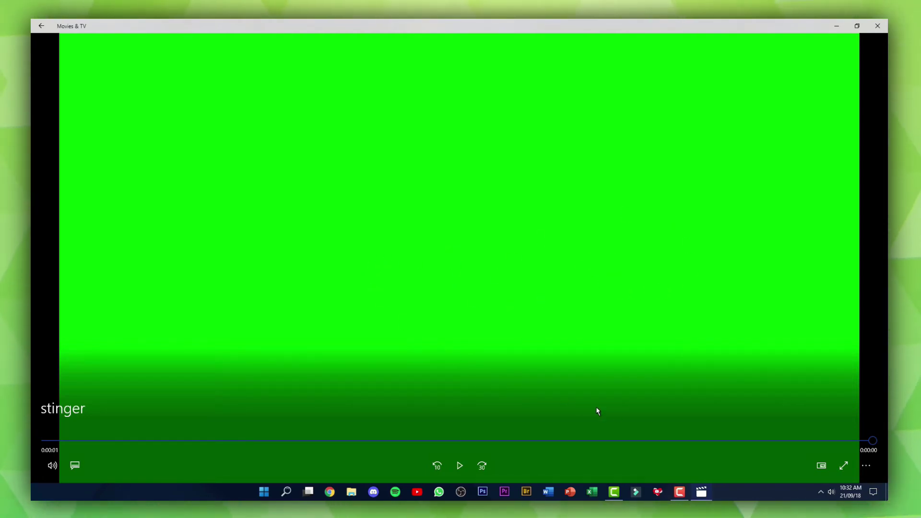
click(867, 465)
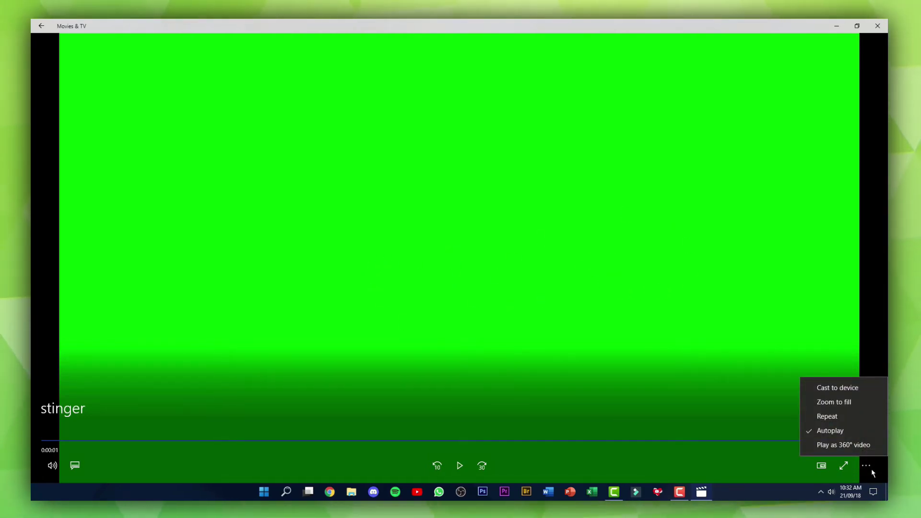